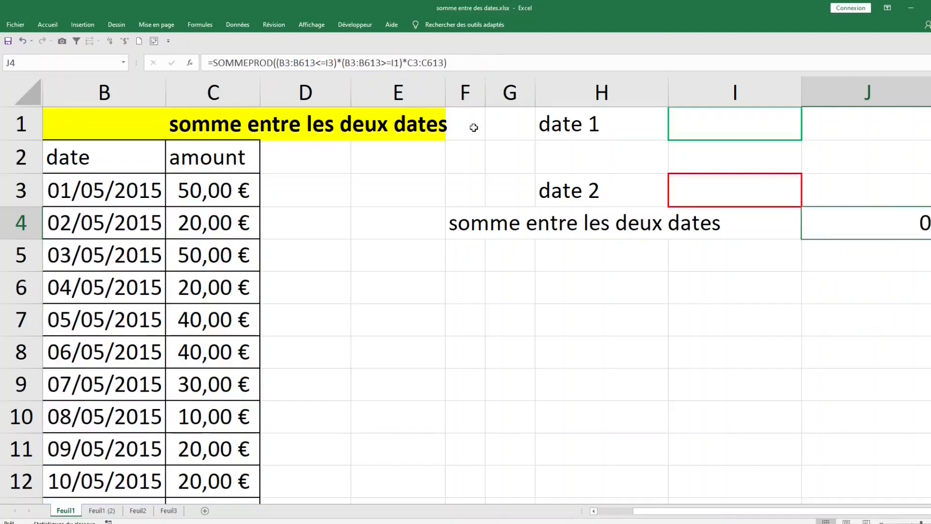
Step: Enter the formula =SOMMEPROD((B3:B613<=I3)*(B3:B613>=I1)*C3:C613) as plain text in H5 and move it to E5
left_click(621, 257)
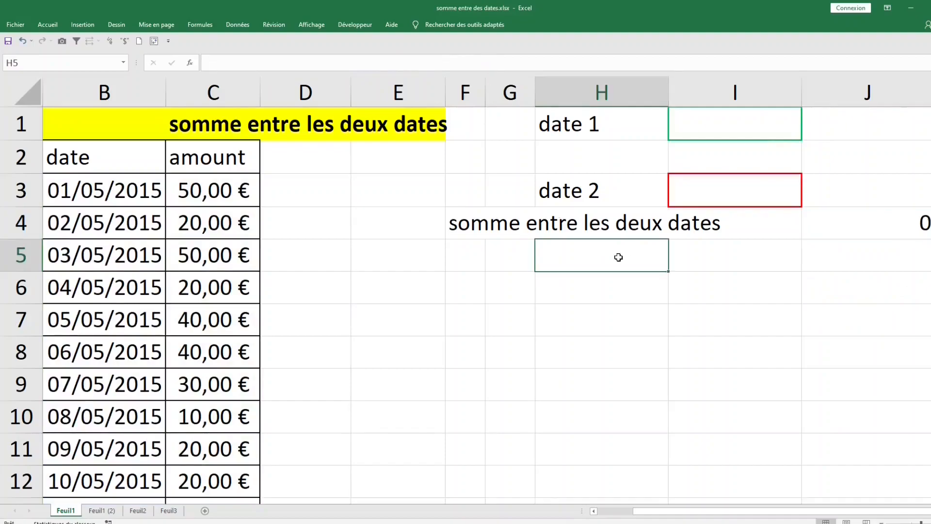
type("'")
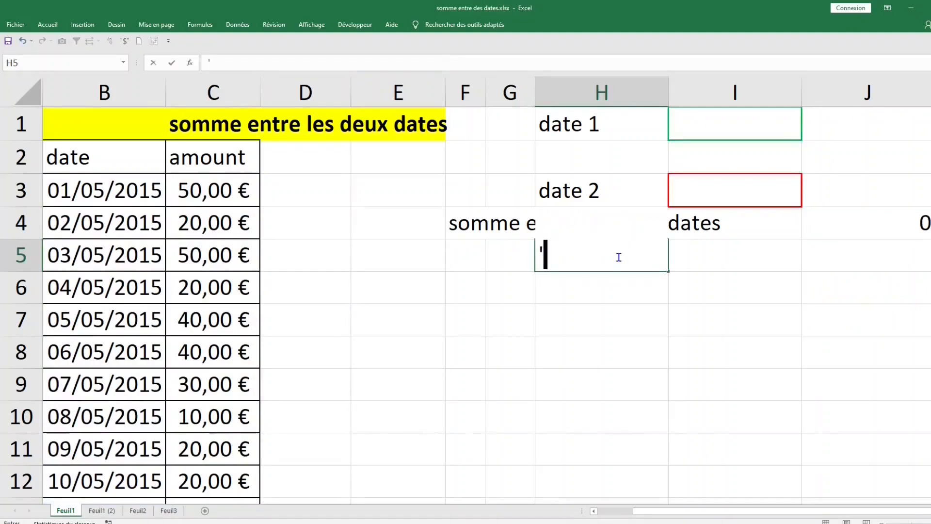
type("=SOMMEPROD((B3:B613<=I3)*(B3:B613>=I1)*C3:C613)")
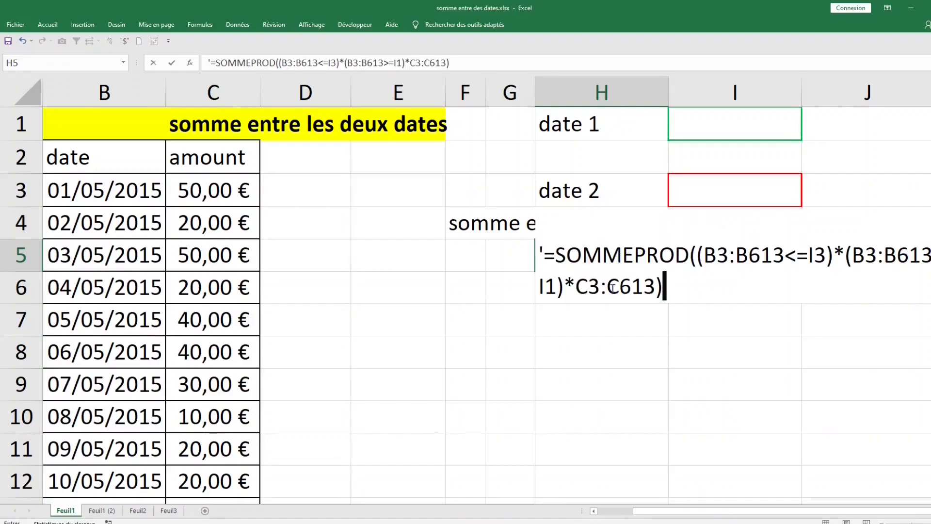
left_click(597, 322)
left_click(612, 264)
left_click_drag(542, 254, 423, 251)
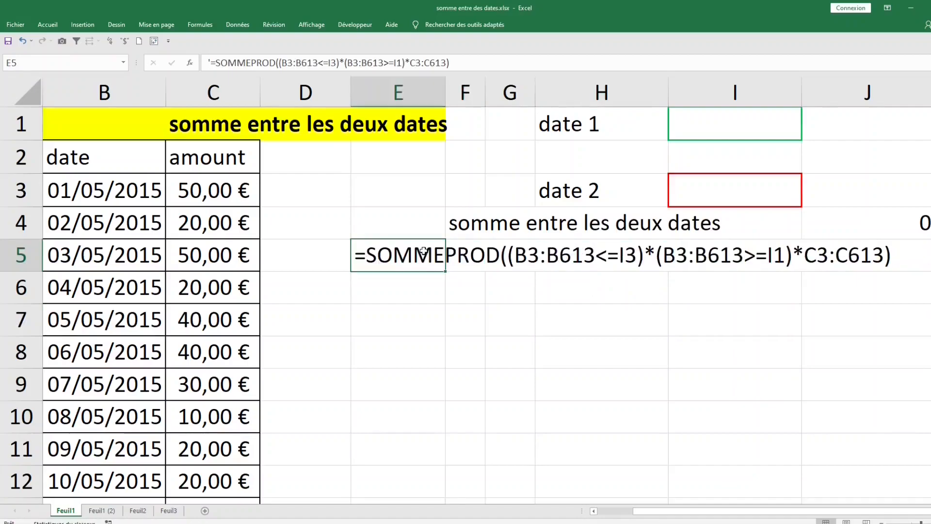
left_click(470, 324)
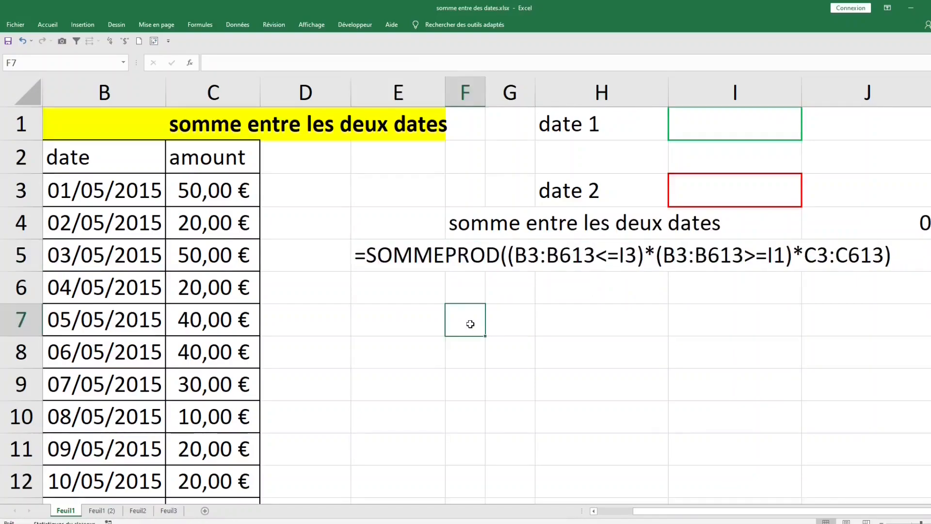
Step: Format the formula text range E5:J5 with a dark red fill and bold white font
left_click_drag(377, 252, 844, 256)
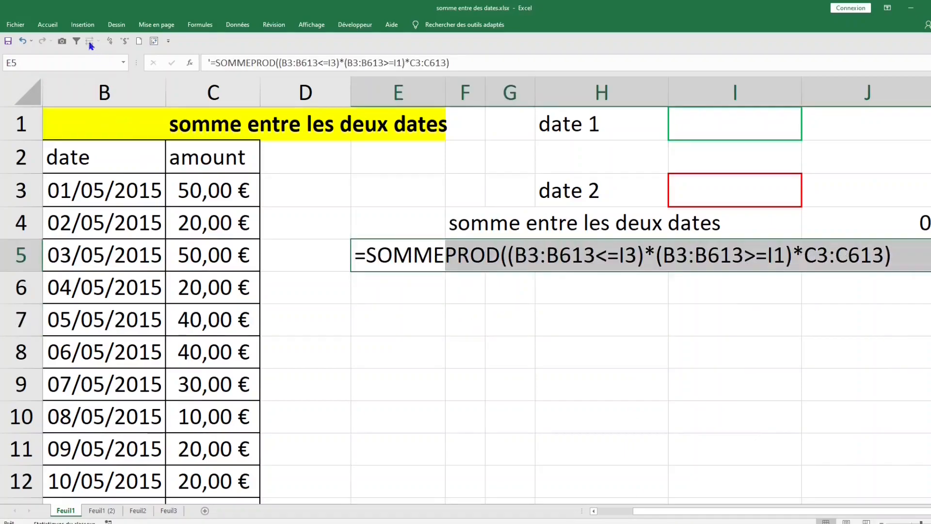
left_click(48, 25)
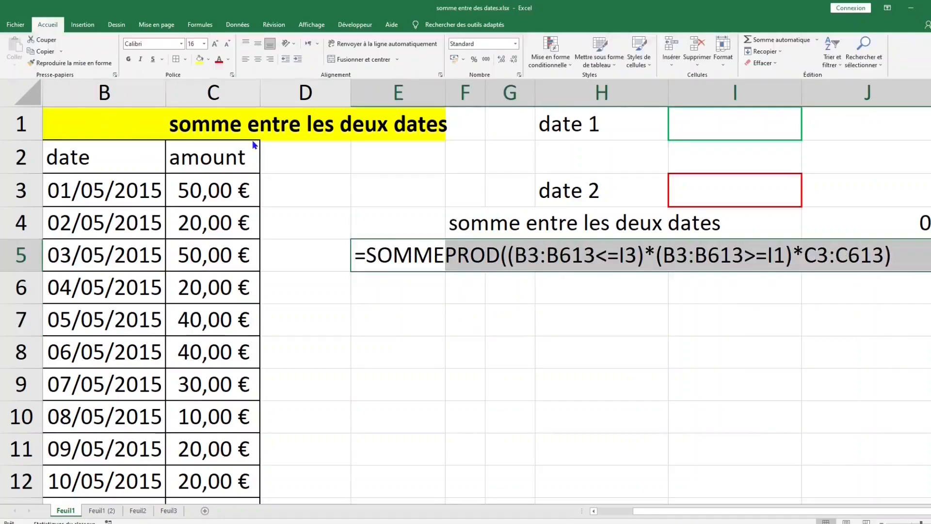
left_click(209, 59)
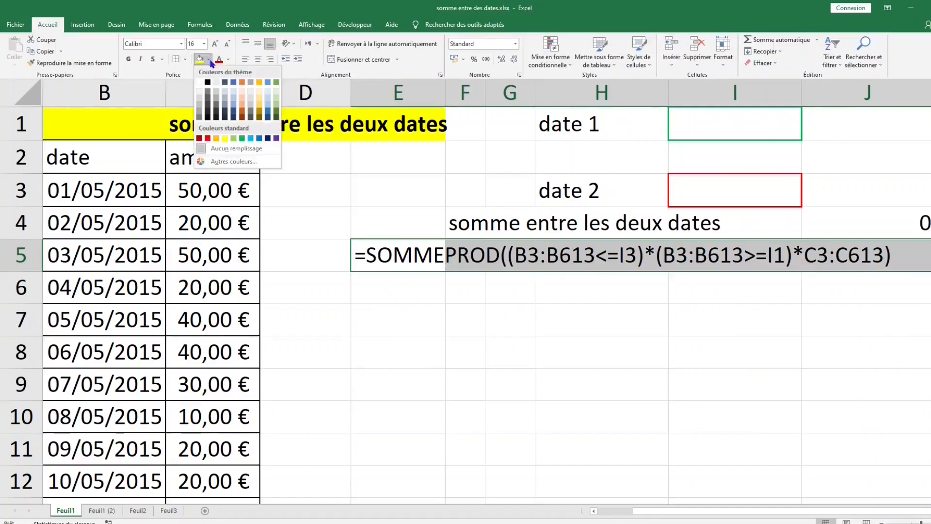
left_click(199, 138)
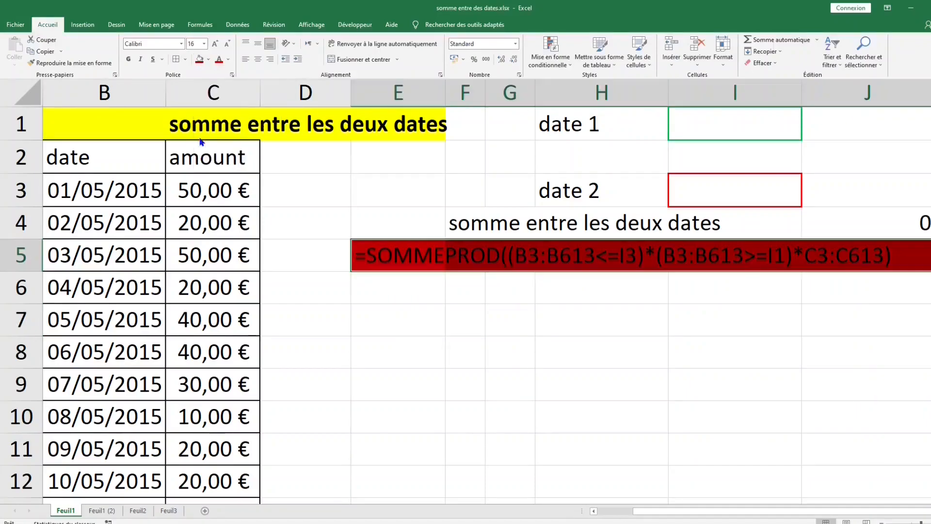
left_click(229, 61)
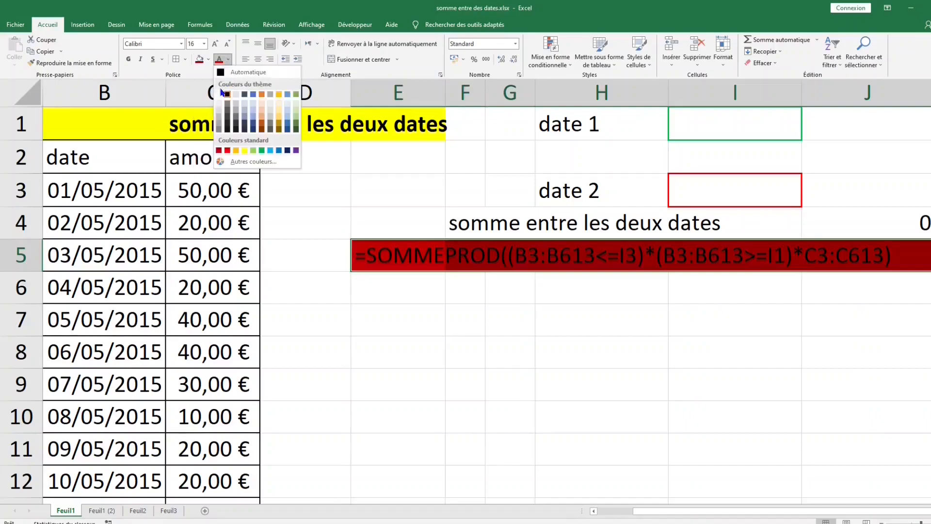
left_click(219, 95)
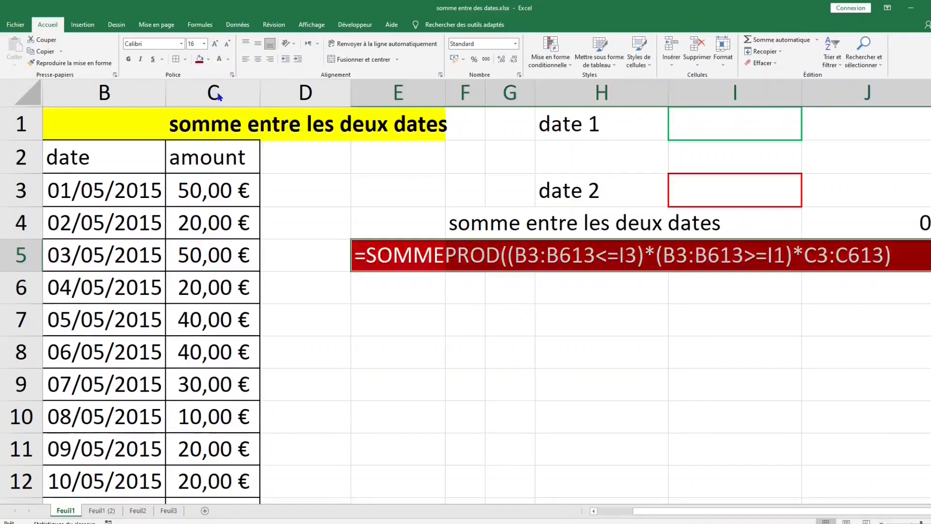
left_click(129, 59)
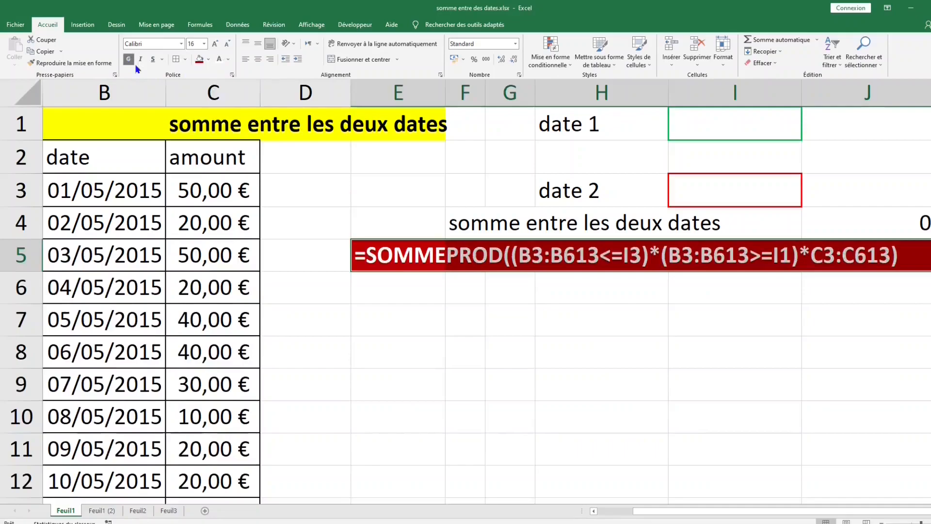
left_click(469, 320)
left_click(467, 315)
Step: Give the sum result cell J4 the same dark red fill and white font color
left_click(900, 226)
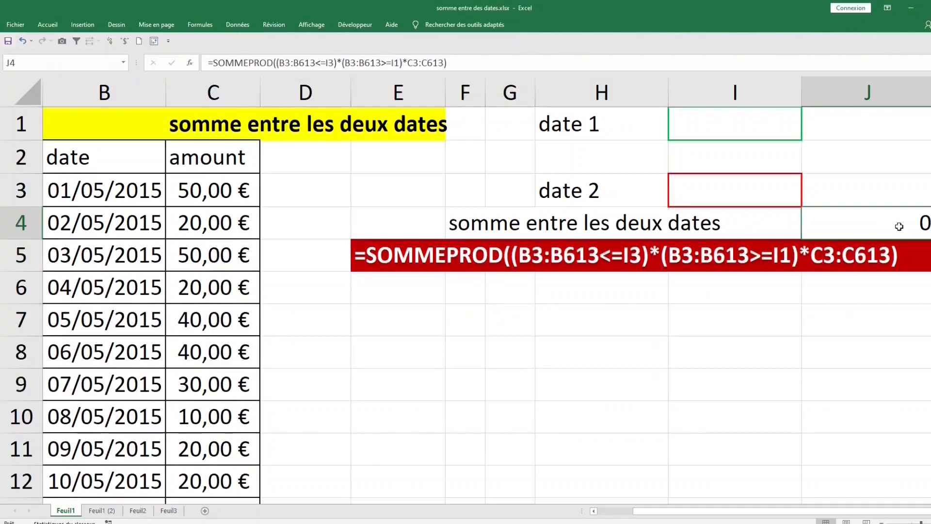
left_click(78, 27)
left_click(48, 24)
left_click(201, 59)
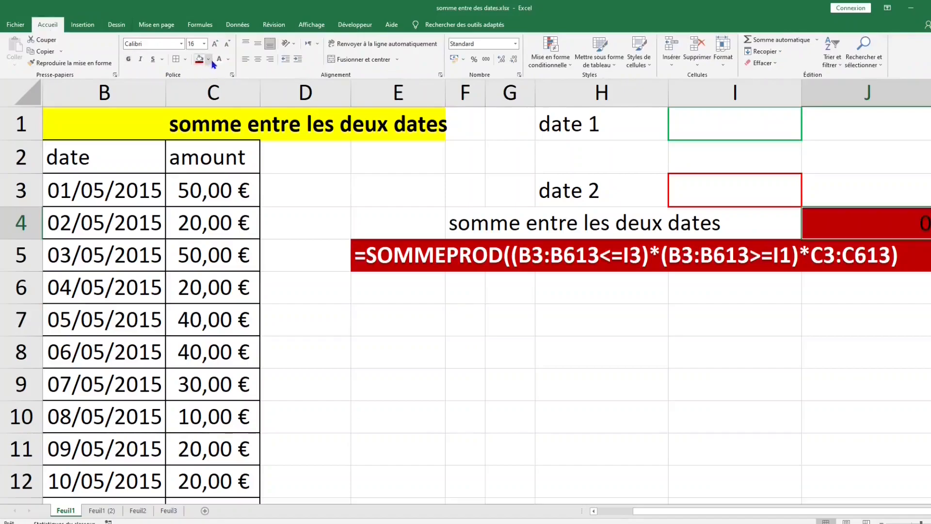
left_click(805, 253)
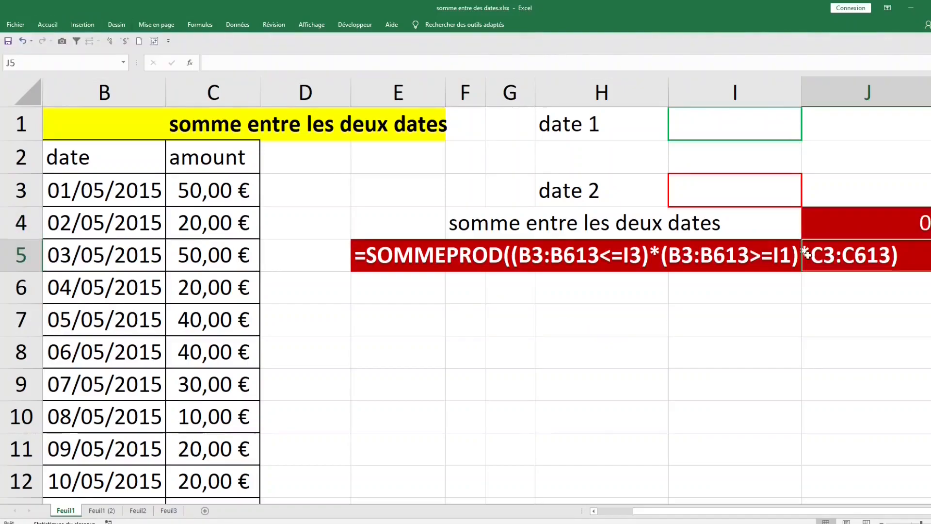
Step: Color the (B3:B613<=I3) part of the formula text in E5 green
left_click(361, 254)
double_click(359, 251)
left_click_drag(373, 255, 649, 254)
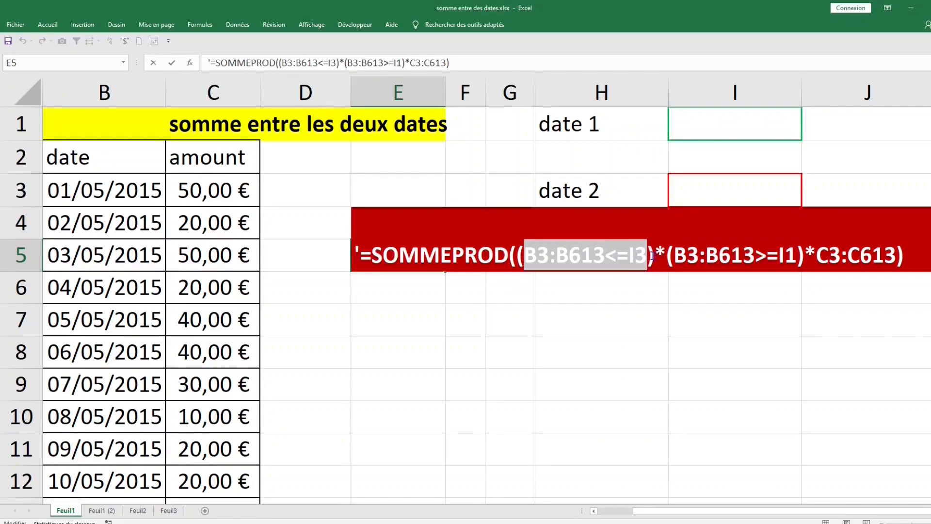
left_click_drag(653, 256, 518, 255)
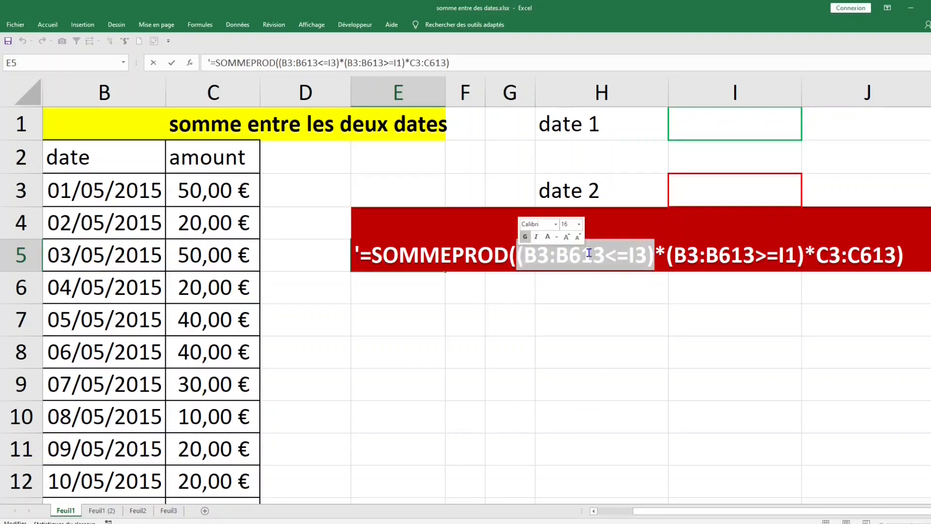
left_click(49, 24)
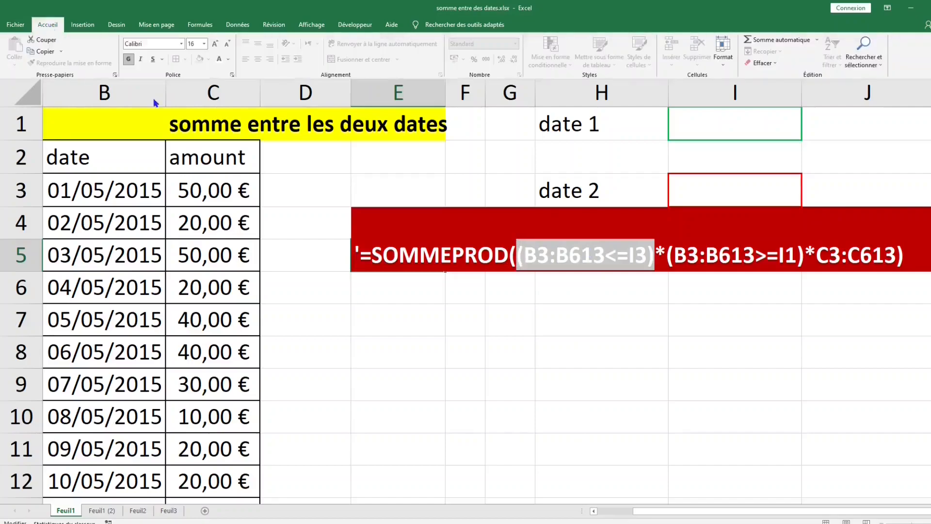
left_click(229, 61)
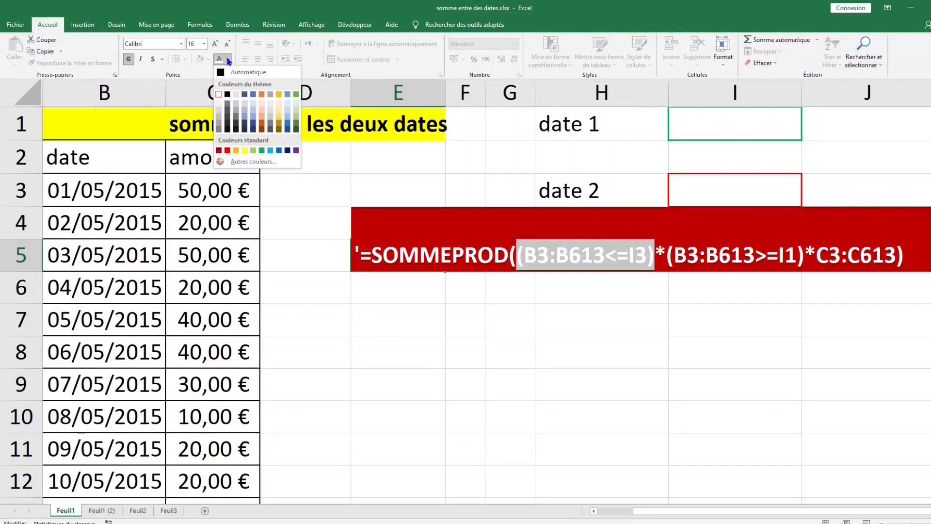
left_click(264, 151)
left_click(459, 342)
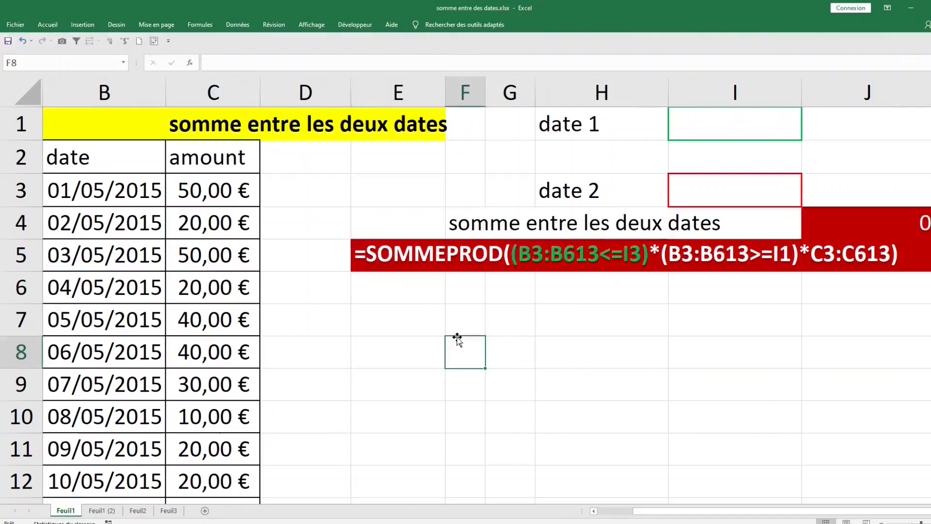
left_click(731, 258)
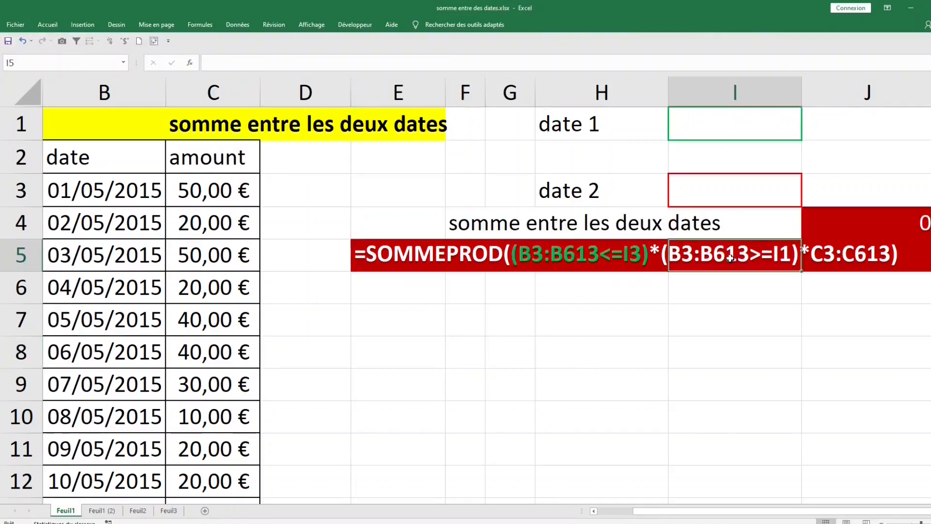
double_click(850, 253)
left_click(732, 350)
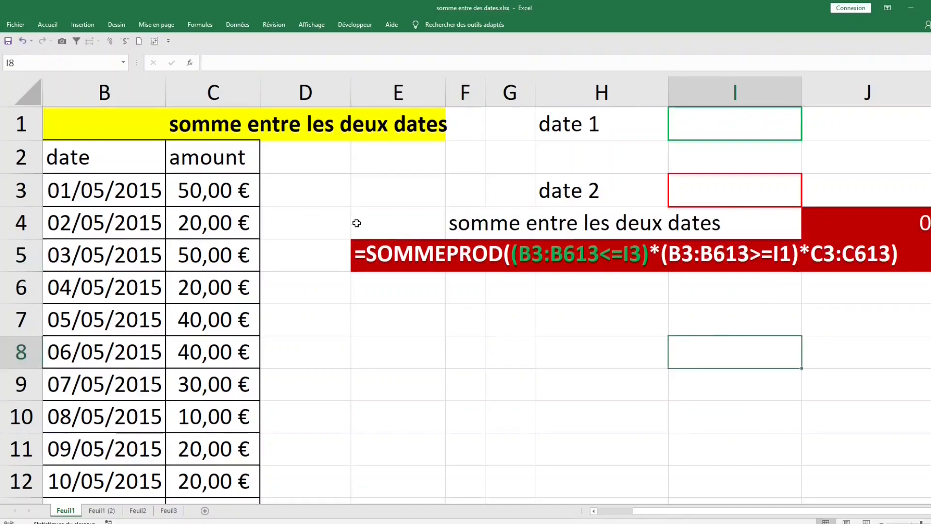
left_click(235, 193)
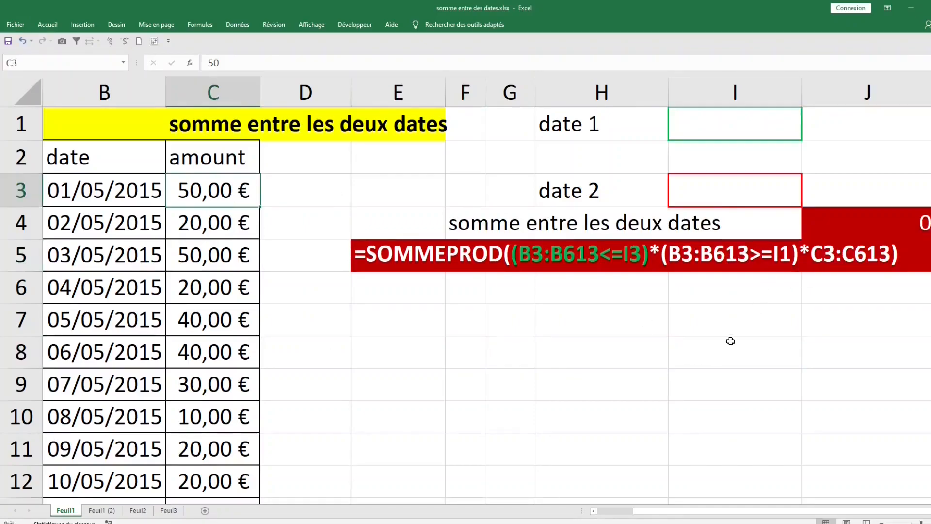
Step: Enter 02/05/2015 as date 1 in I1 and 06/06/2016 as date 2 in I3
left_click(685, 126)
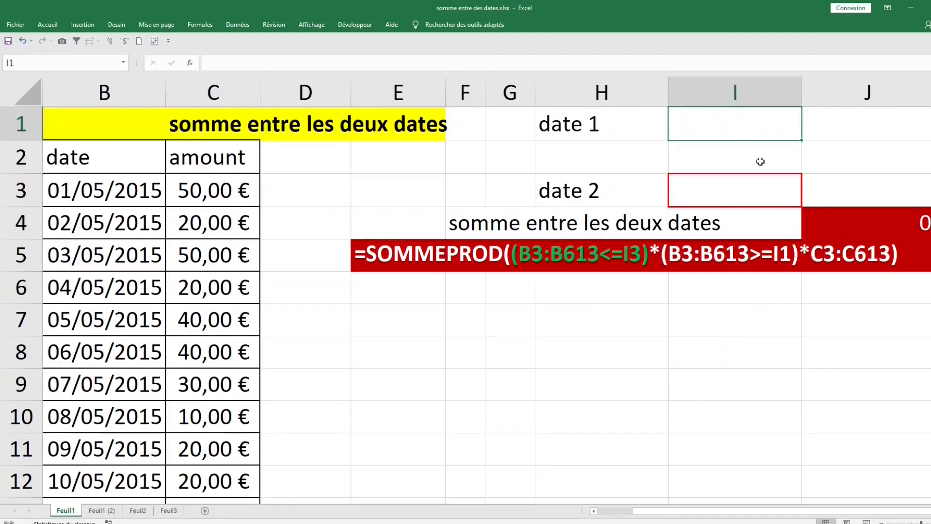
type("2/")
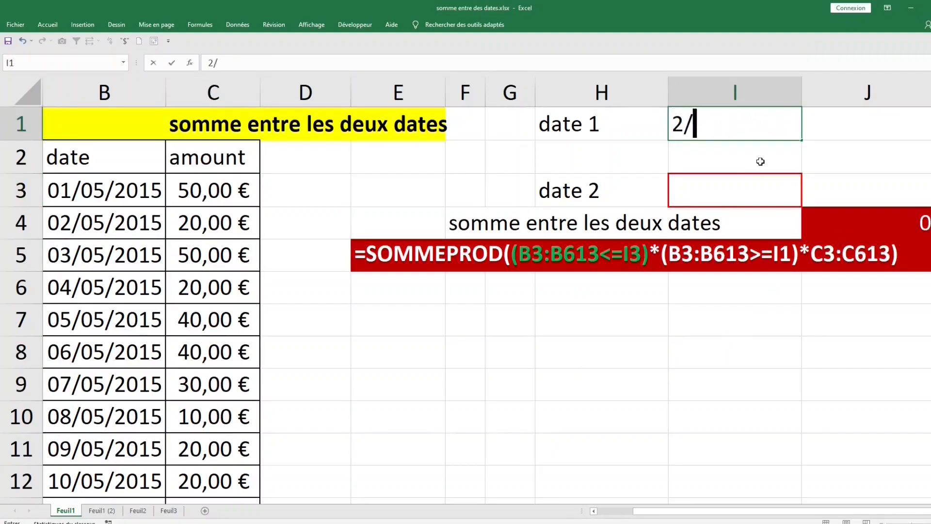
type("5/2015")
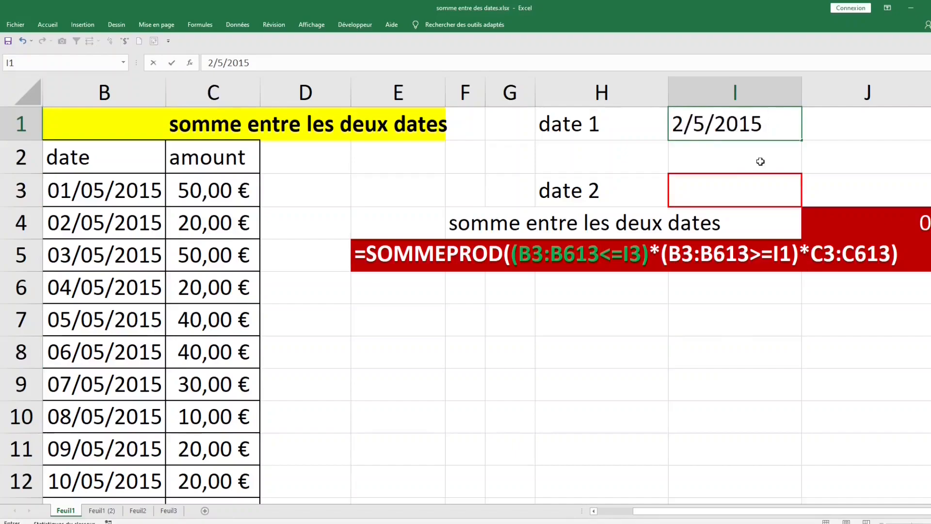
left_click(752, 179)
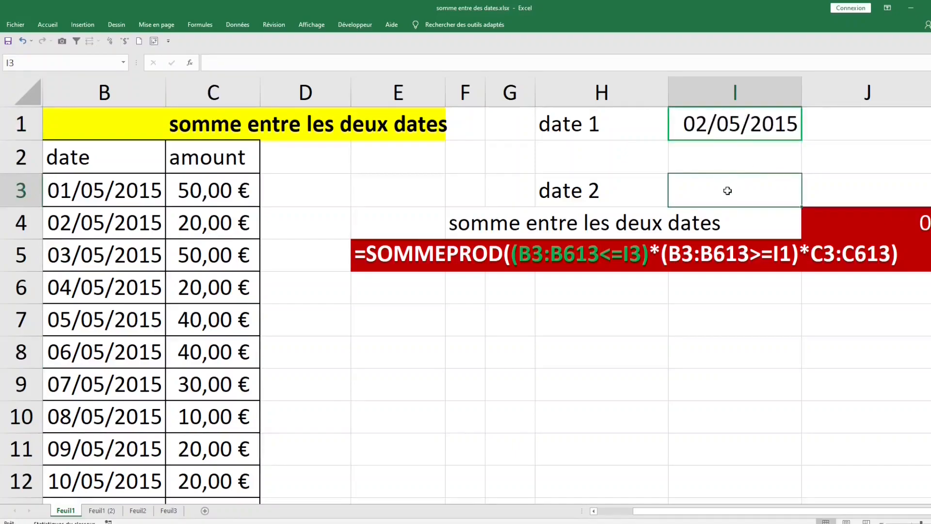
type("6")
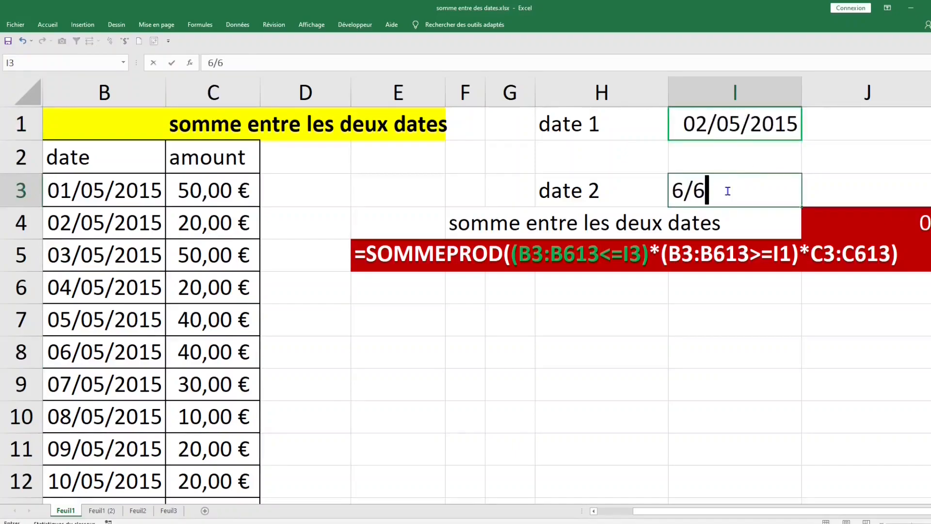
type("/06/2016")
key("Return")
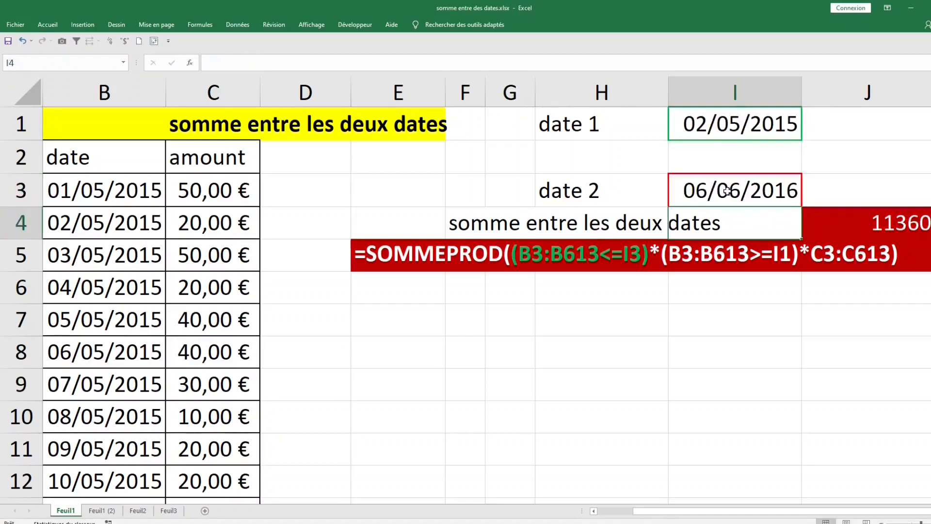
Step: Format the sum result in J4 as currency (Monétaire) with the € symbol and 2 decimals
left_click(889, 221)
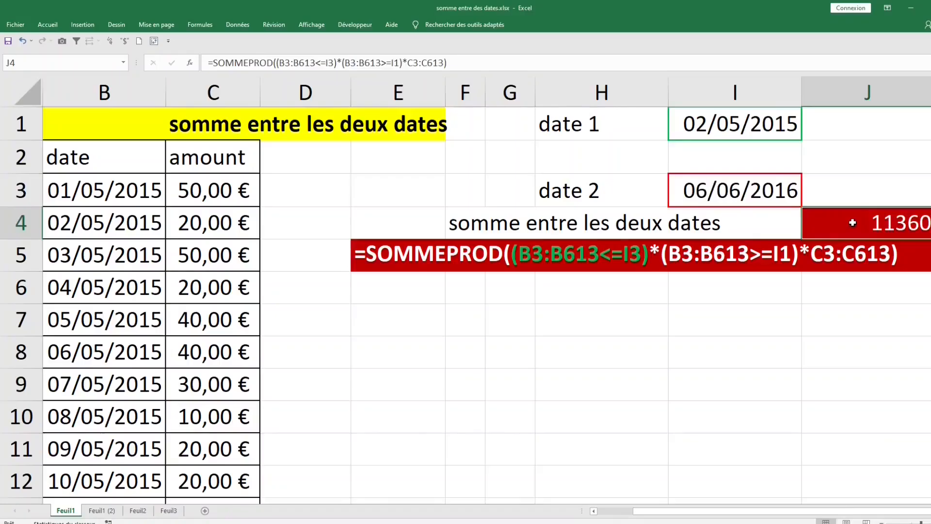
right_click(853, 216)
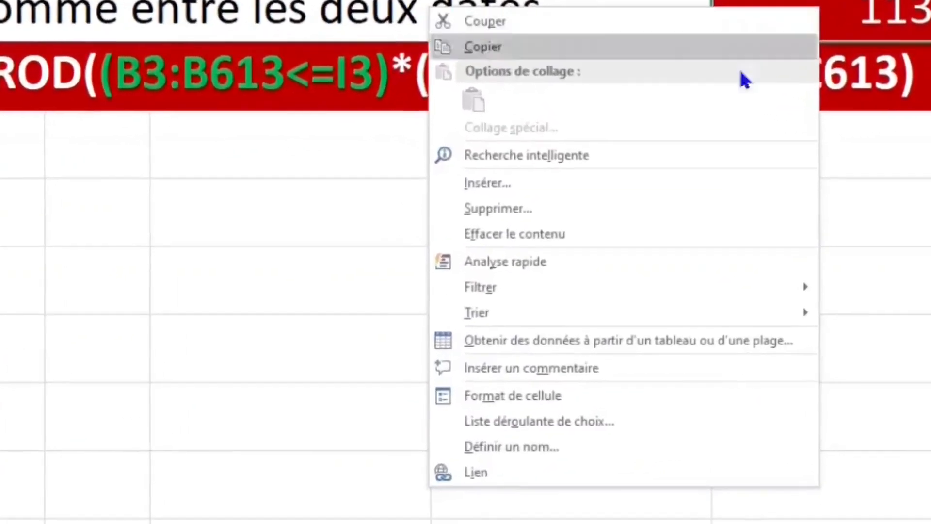
left_click(650, 400)
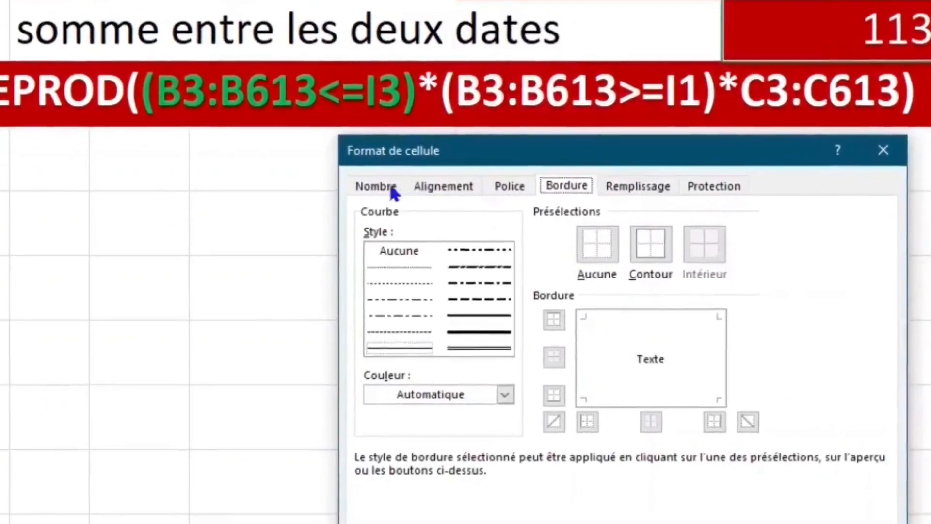
left_click(444, 211)
left_click(270, 214)
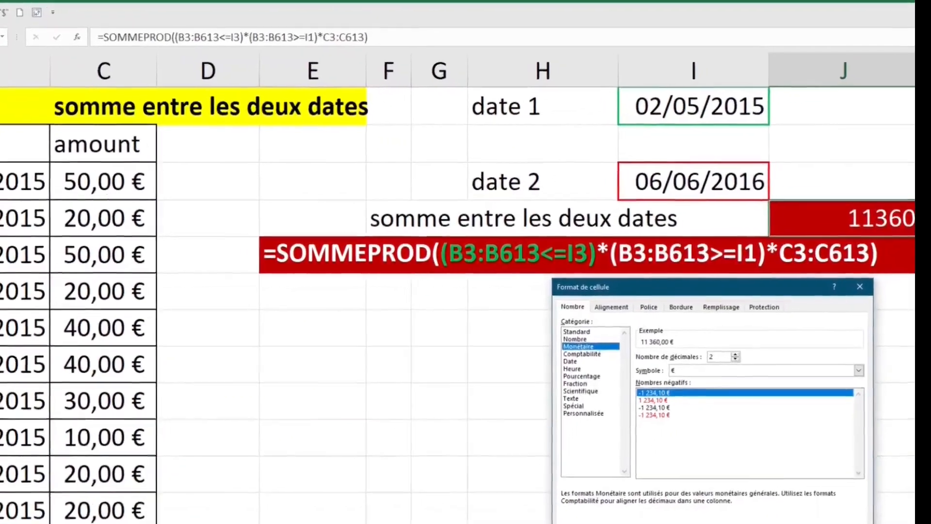
key("Return")
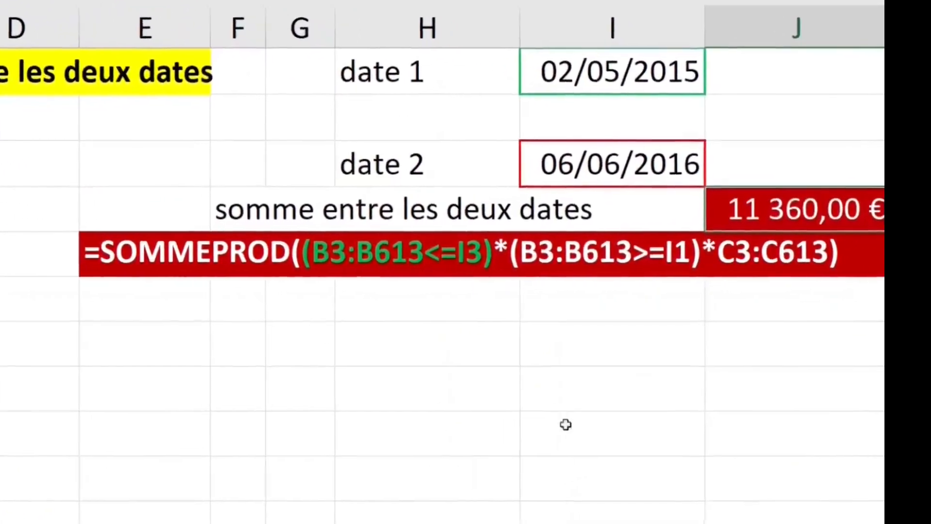
left_click(683, 373)
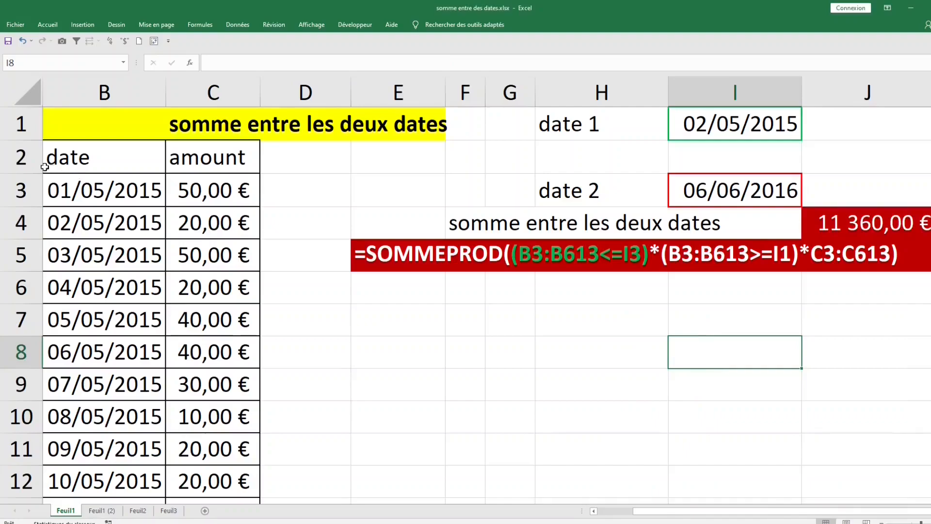
Step: Slightly reduce the height of row 2 and display the formula of the sum result cell J4
left_click(25, 167)
left_click_drag(30, 171, 31, 166)
left_click(753, 322)
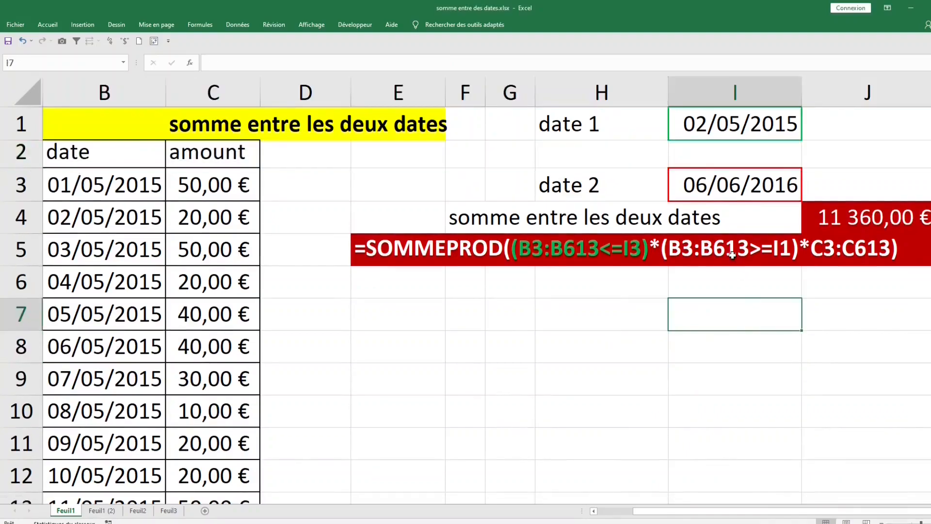
left_click(753, 255)
left_click(885, 220)
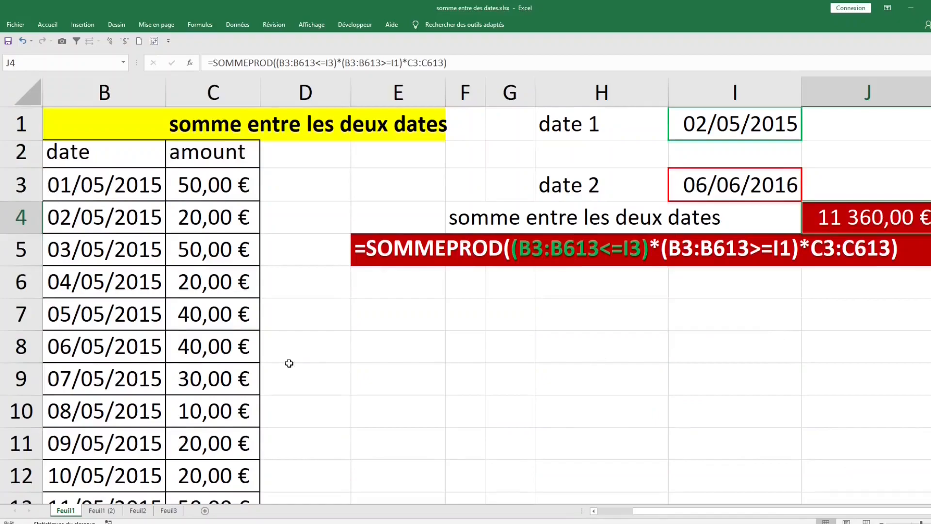
Step: On sheet Feuil1 (2), enter ex2 in F1 and apply borders to all cells of the date and effectif table B2:C613
left_click(102, 510)
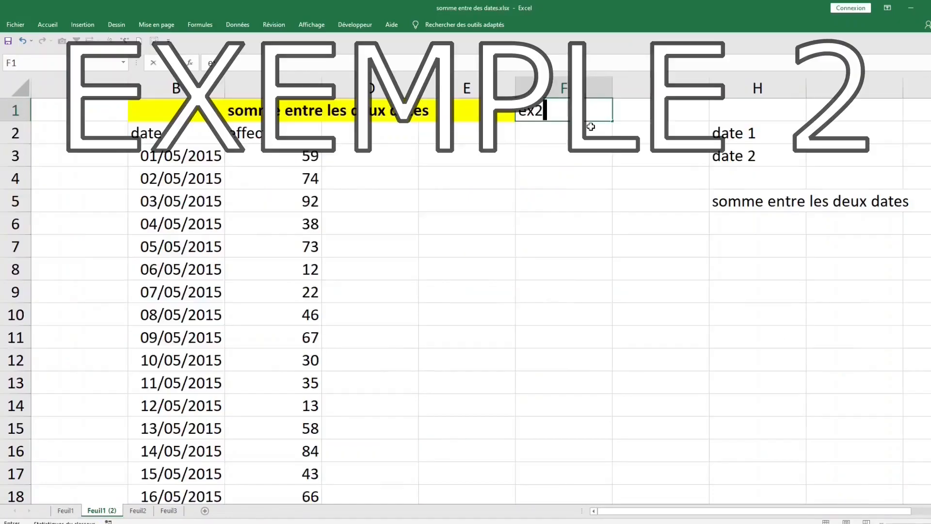
left_click_drag(167, 133, 292, 146)
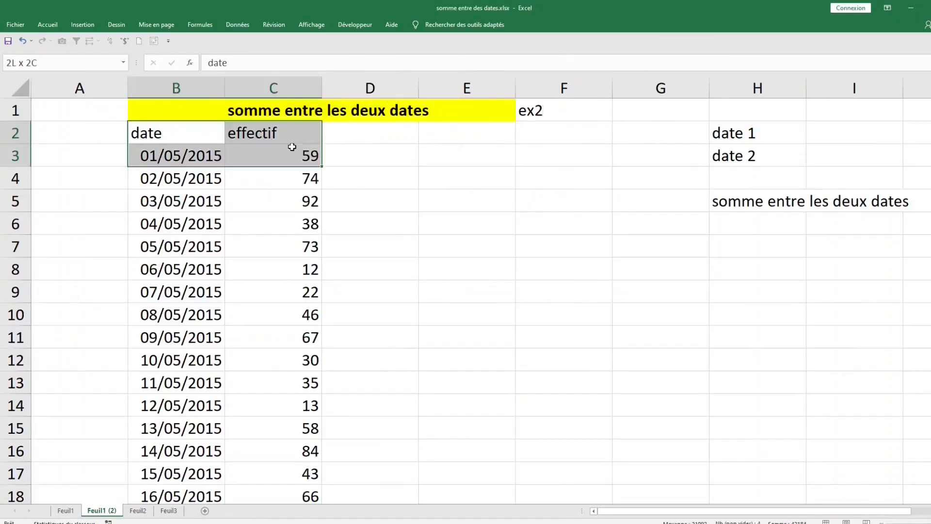
key("ctrl+shift+Down")
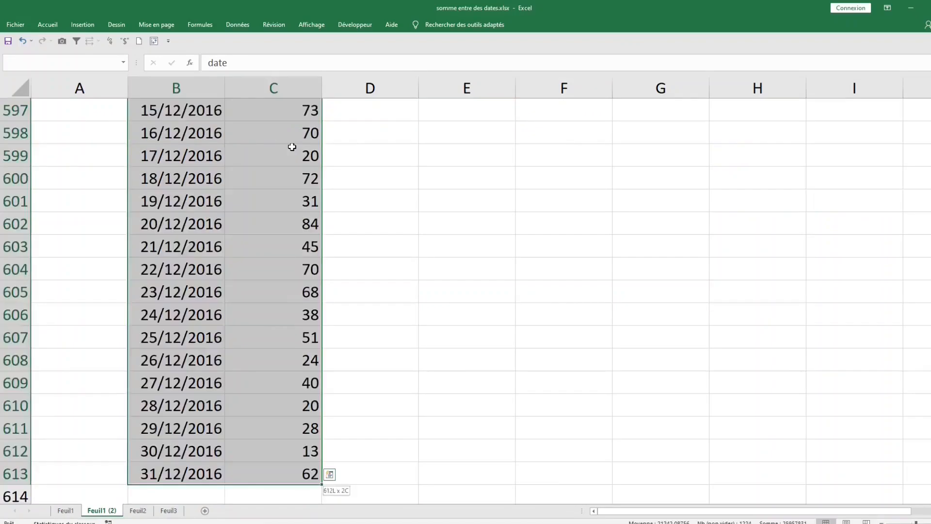
left_click(47, 24)
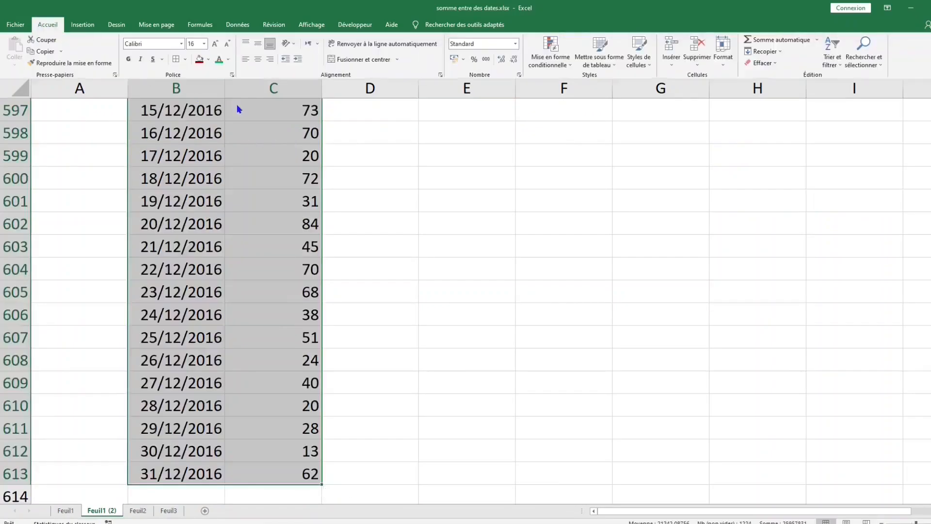
left_click(175, 60)
left_click(538, 183)
left_click(564, 182)
left_click(601, 362)
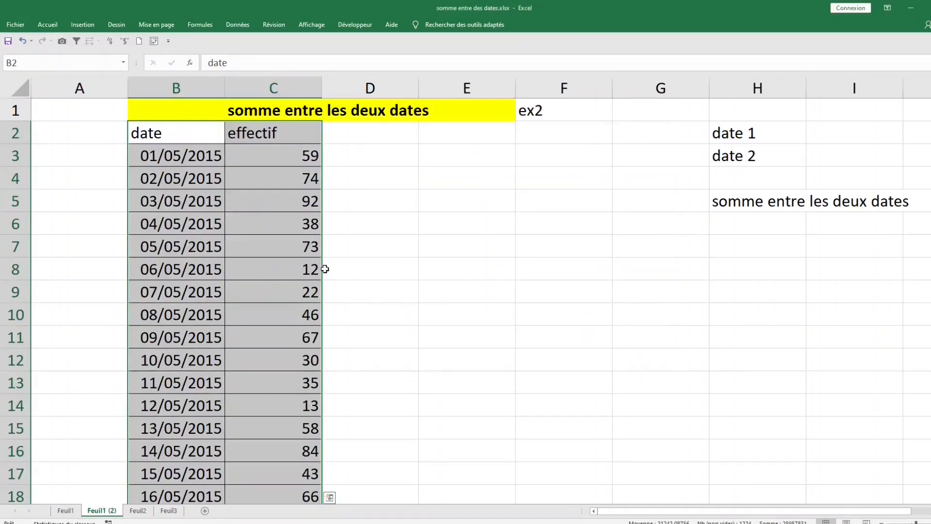
left_click(329, 267)
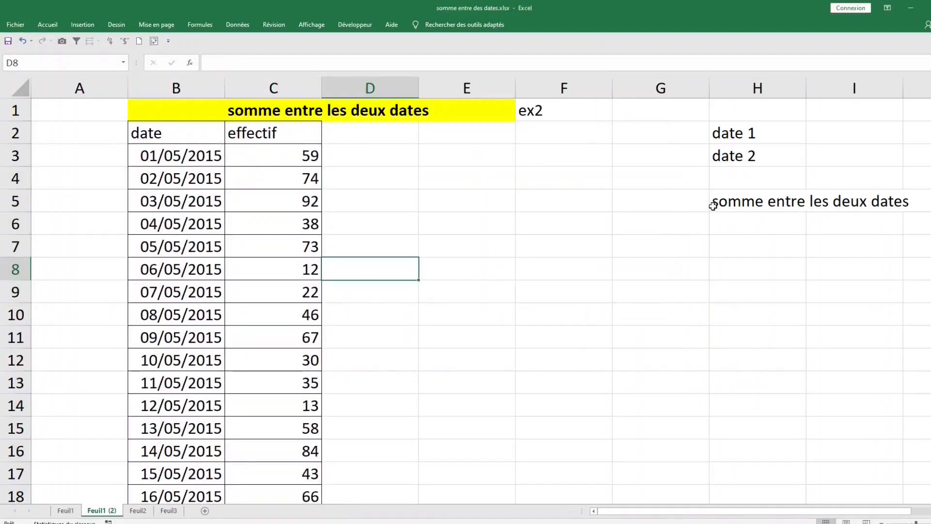
Step: Move the "somme entre les deux dates" label from H5 to E4
left_click(745, 203)
left_click_drag(711, 200, 466, 181)
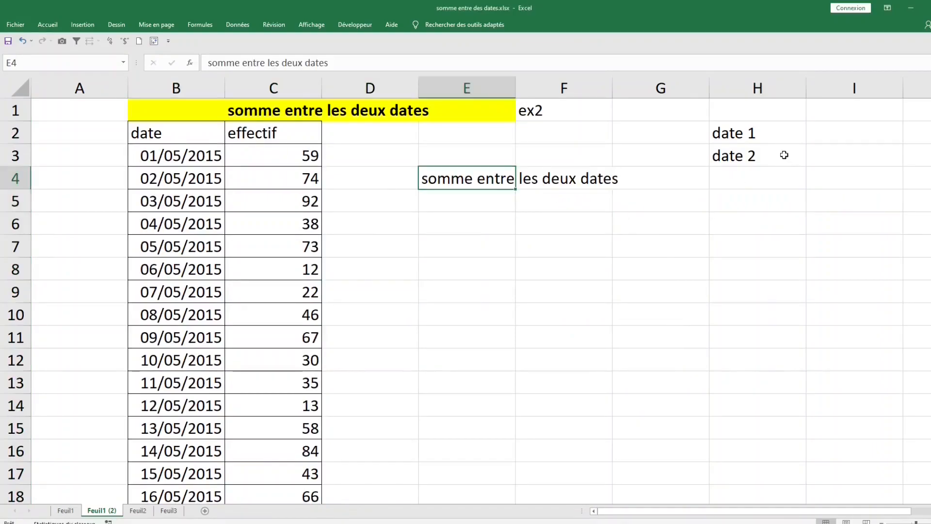
Step: Enter 02/06/2015 as date 1 in I2 and 03/03/2016 as date 2 in I3
left_click(834, 129)
left_click_drag(782, 131, 857, 134)
left_click_drag(770, 152, 852, 152)
left_click(849, 133)
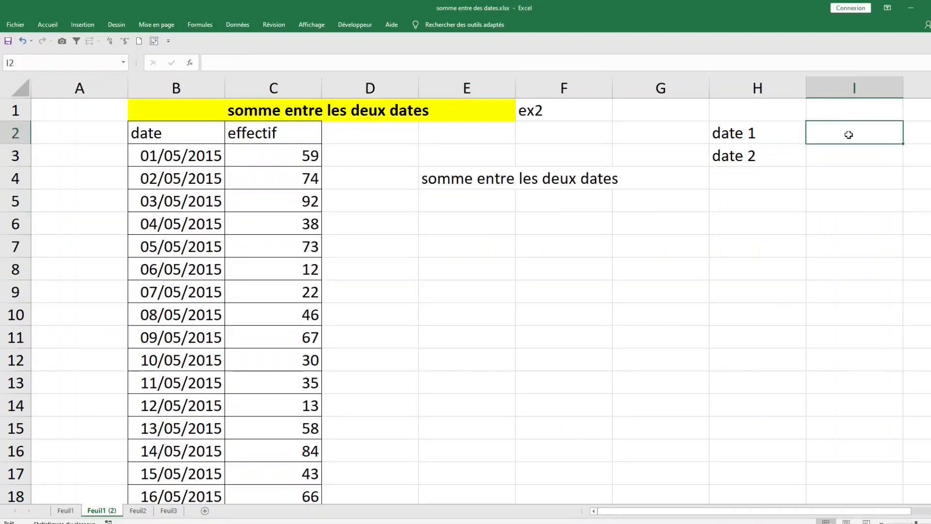
type("2/")
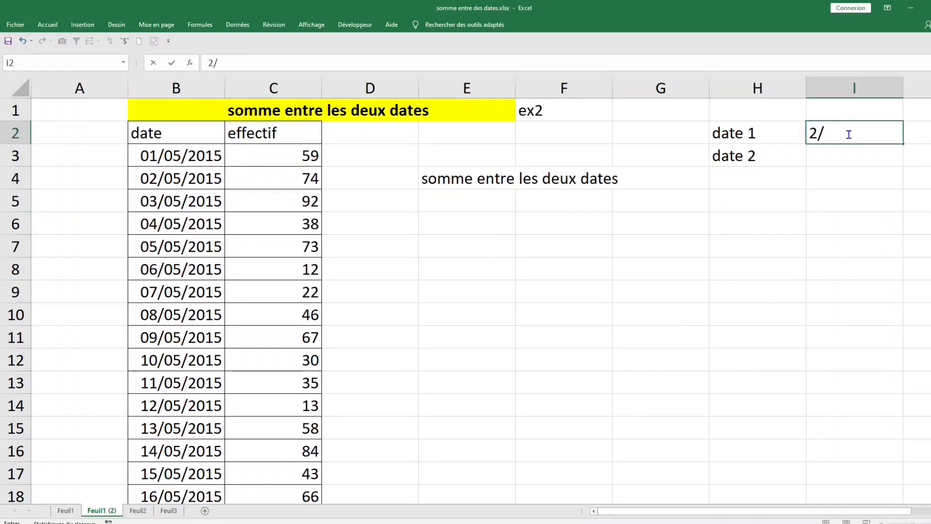
type("6/2015")
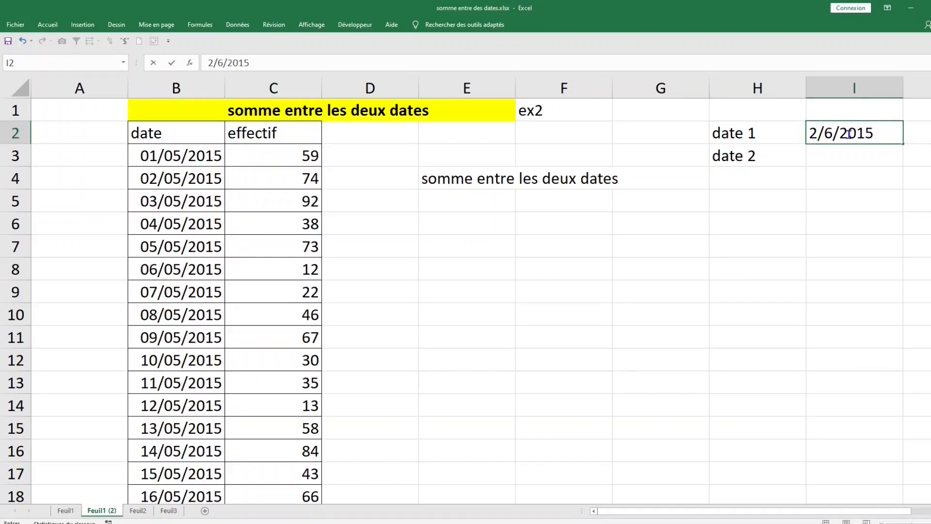
key("Return")
type("3")
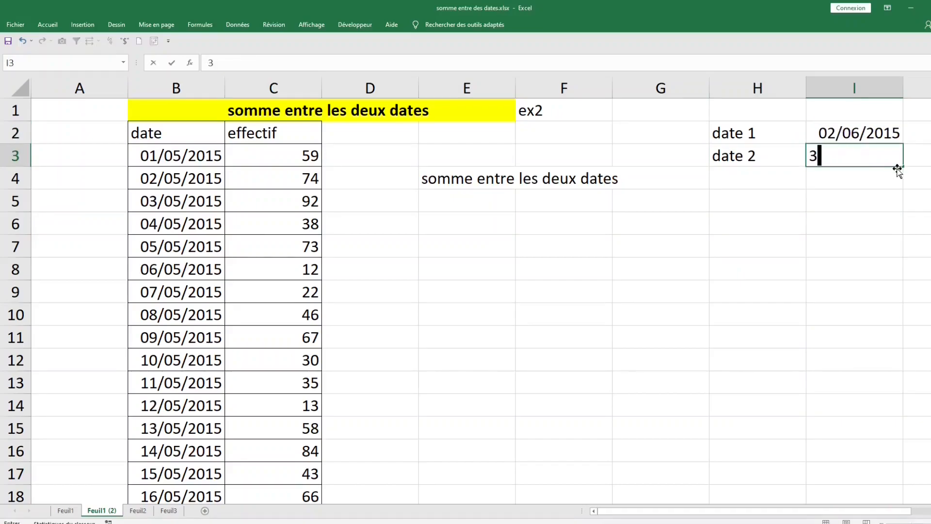
type("-3-2016")
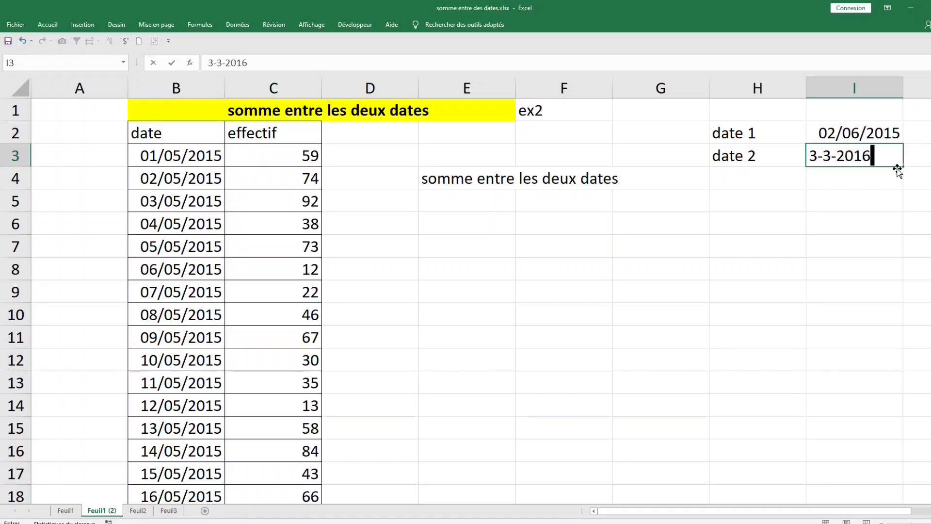
key("Return")
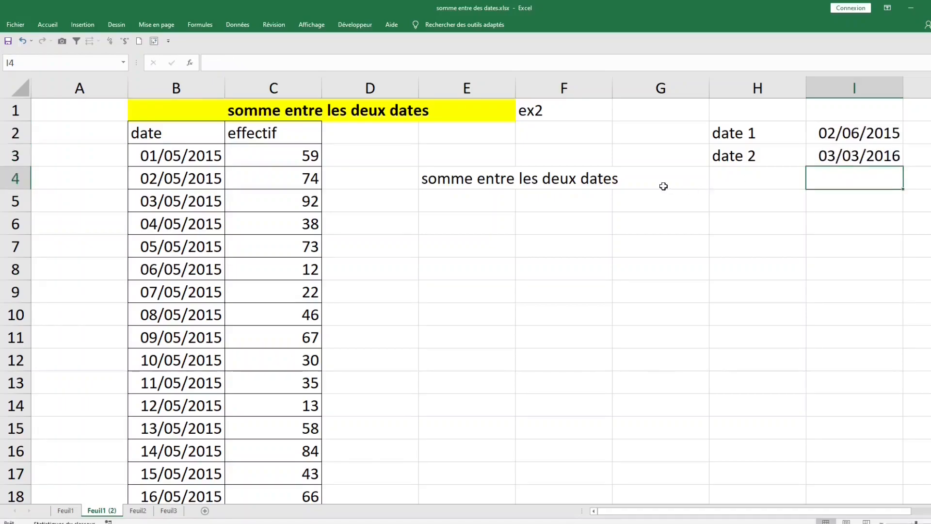
Step: Enter the formula =SOMMEPROD((C3:C613)*(B3:B613<=I3)*(B3:B613>=I2)) in F5 to sum effectif between the two dates
left_click(557, 203)
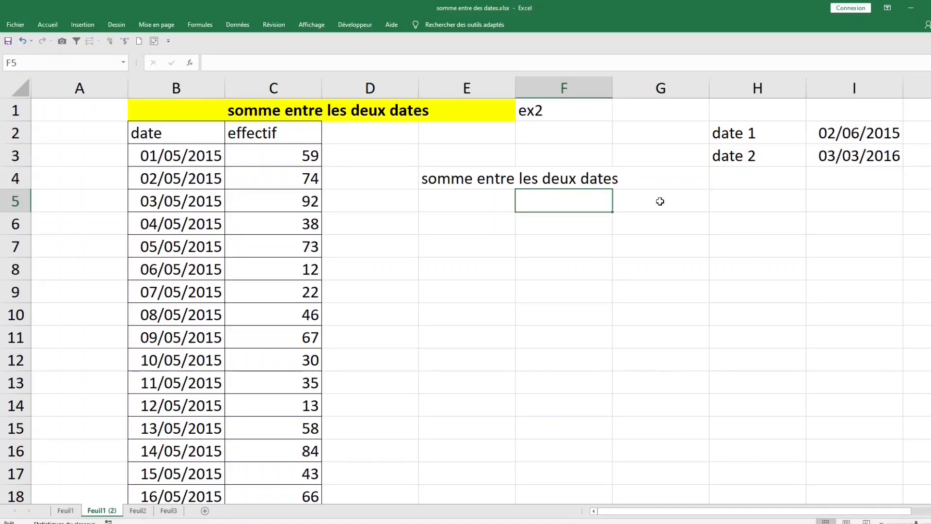
type("=somme")
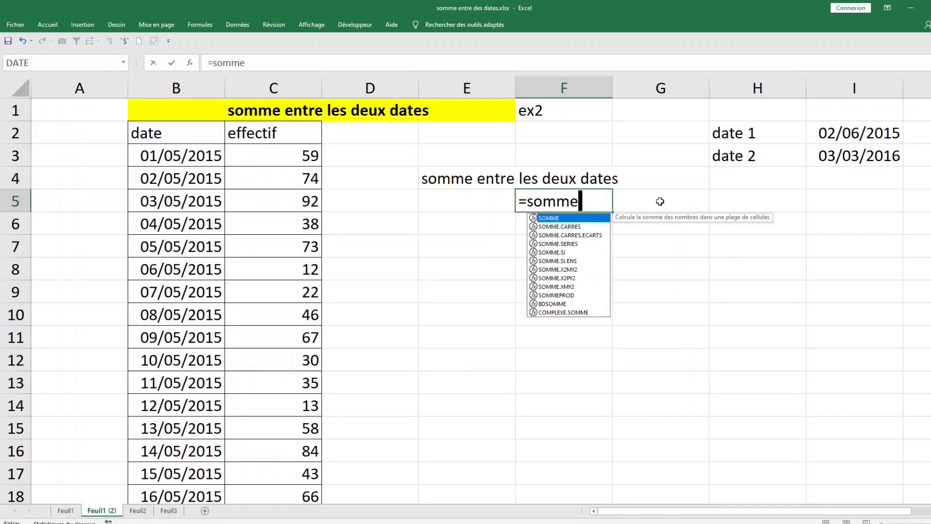
type("pord")
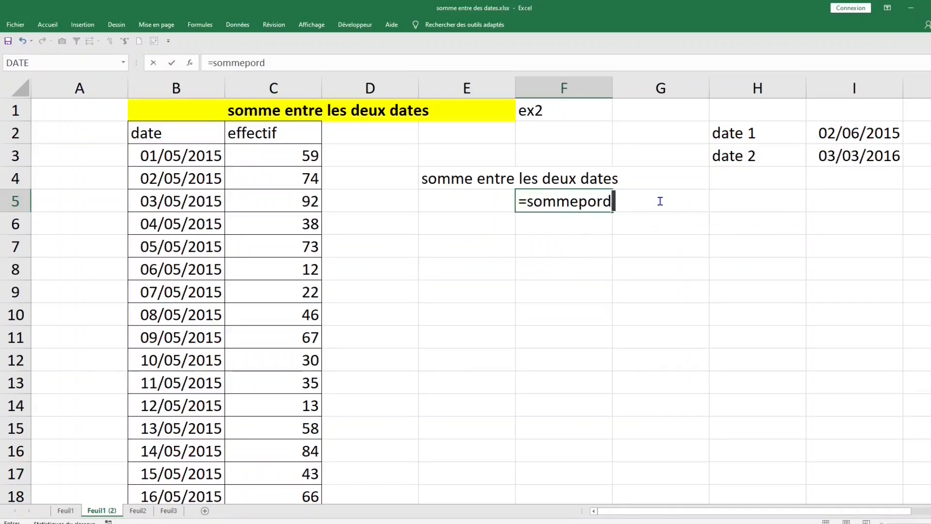
key("BackSpace")
key("BackSpace")
key("BackSpace")
type("rod")
key("Tab")
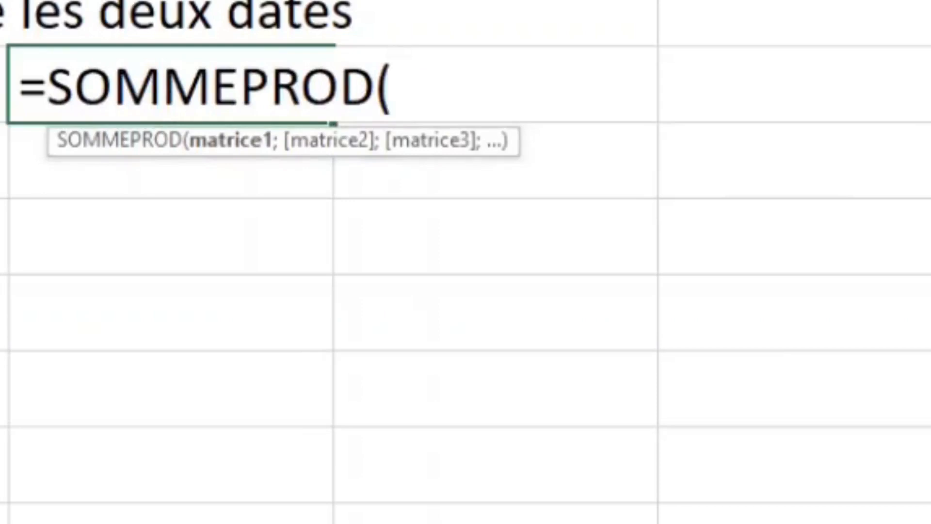
type("C3")
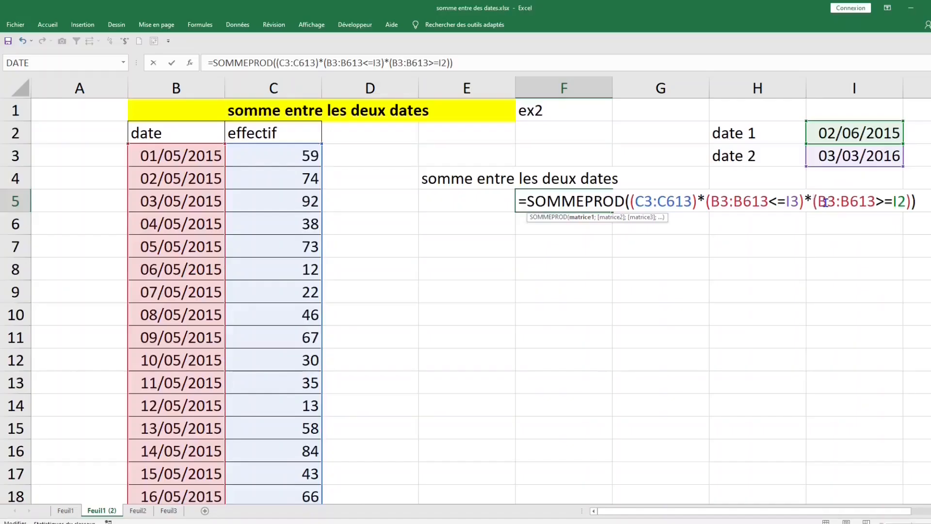
key("Return")
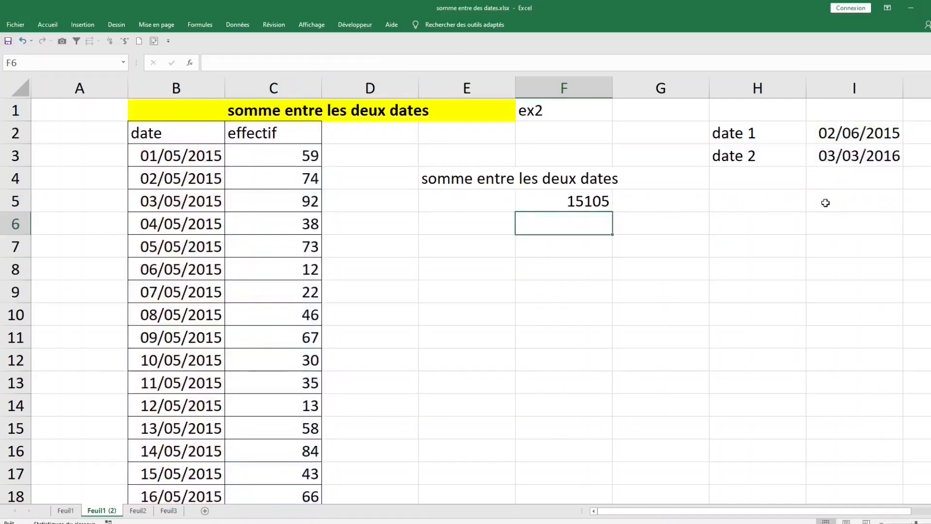
Step: Examine the arguments of the SOMMEPROD formula in F5 and the ranges they refer to
left_click(572, 199)
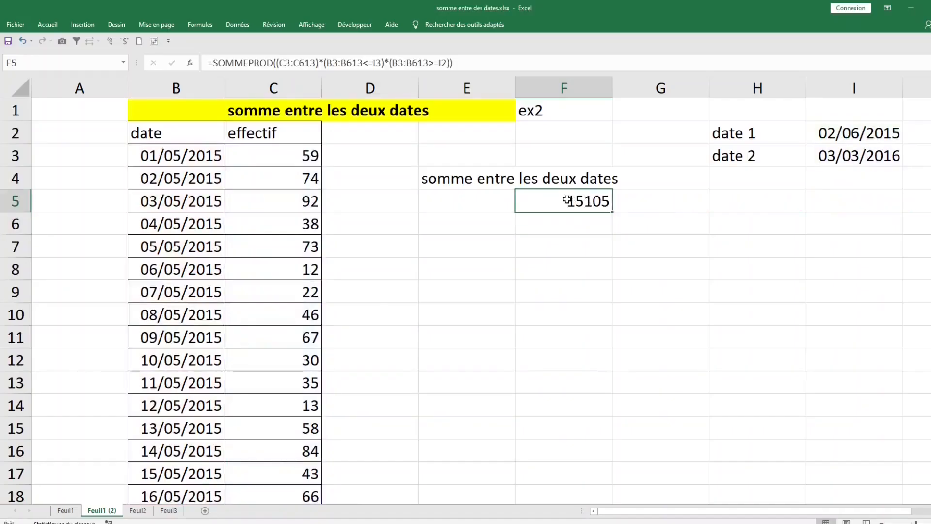
double_click(565, 197)
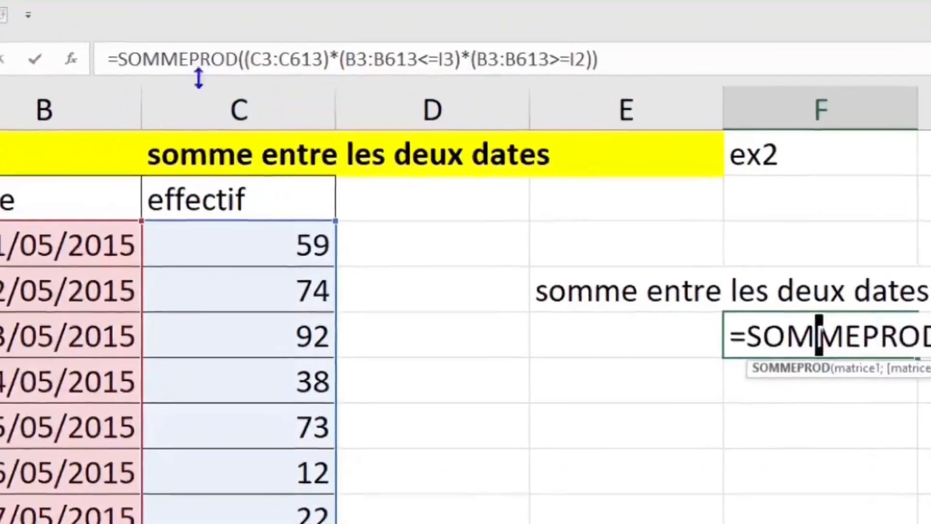
left_click_drag(165, 61, 558, 61)
left_click_drag(740, 58, 831, 56)
left_click(732, 57)
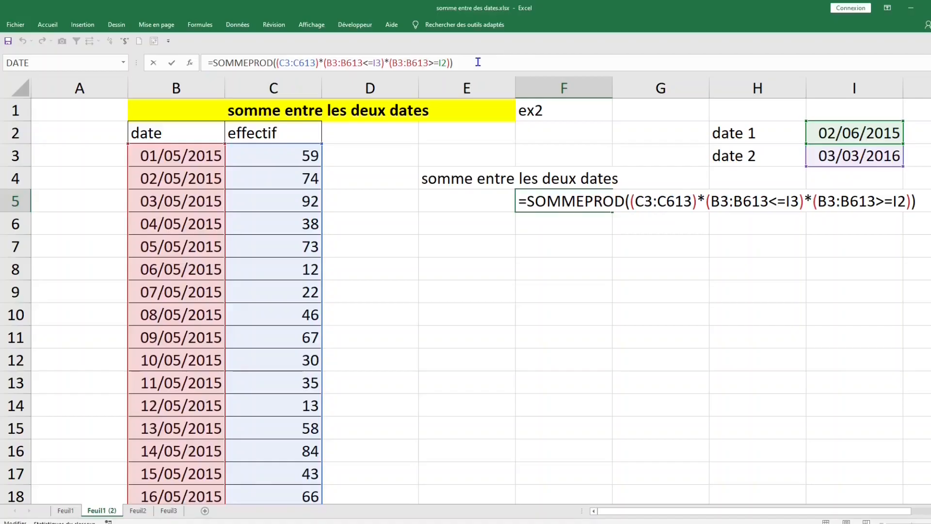
key("Return")
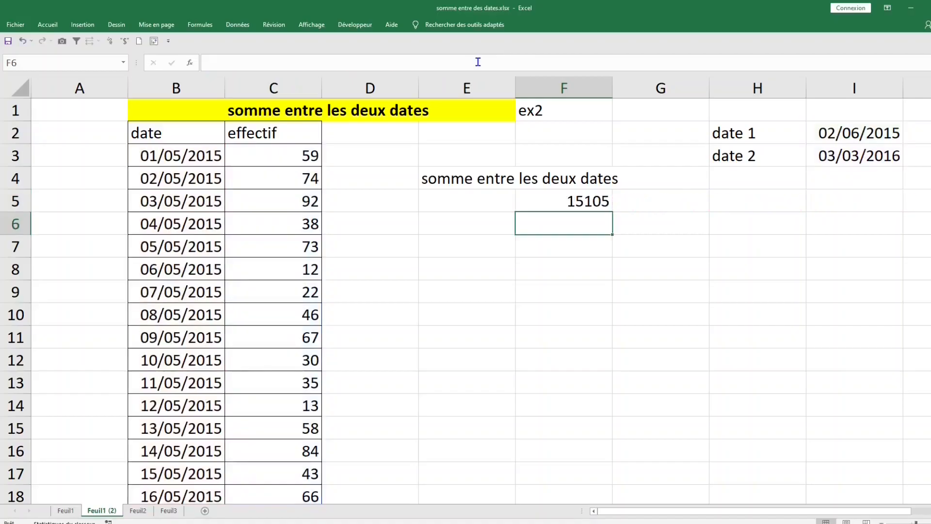
left_click(575, 196)
double_click(575, 197)
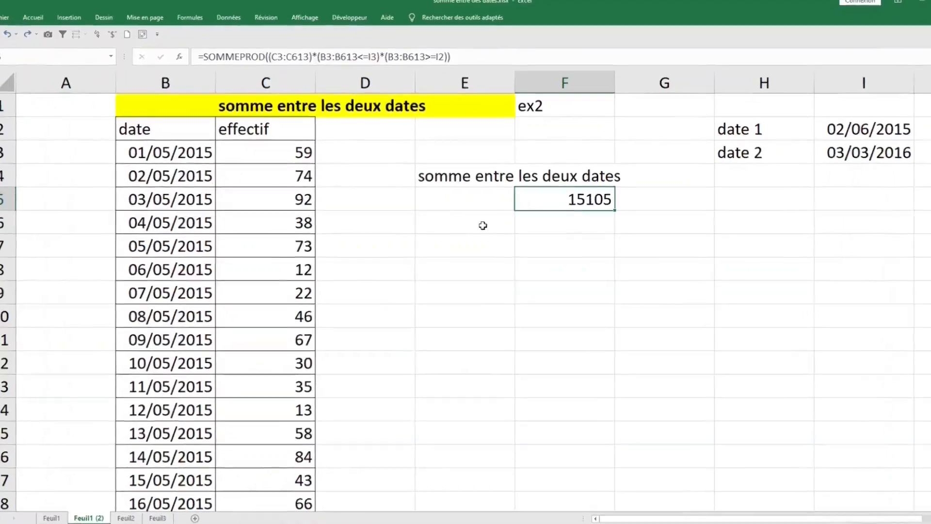
Step: Write the note ctrl+M in E6 and format the sum result in F5 as currency in € with 2 decimals
left_click(482, 225)
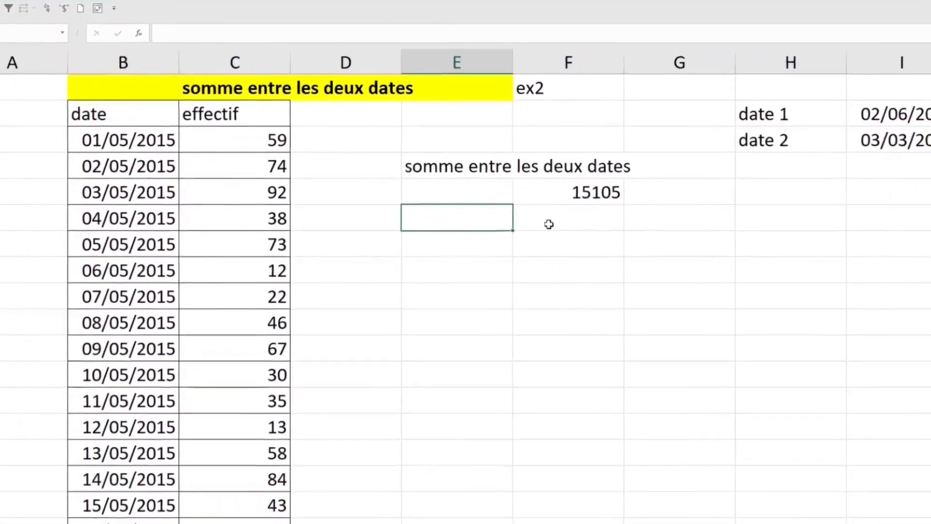
type("ctrl+M")
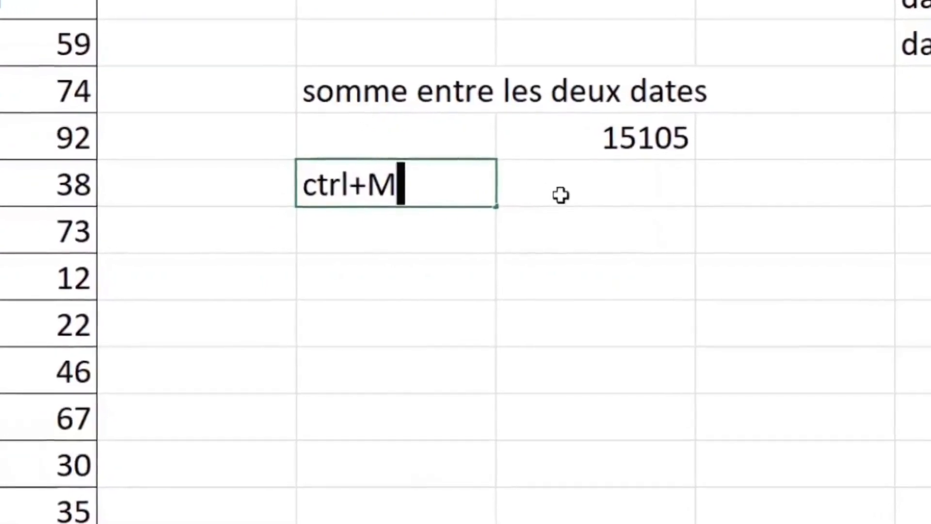
left_click(610, 154)
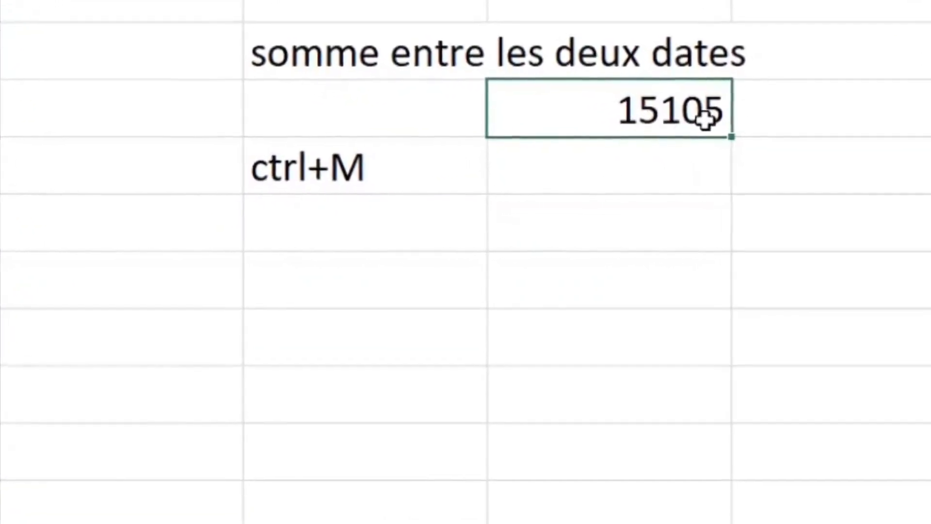
key("ctrl+m")
left_click(794, 257)
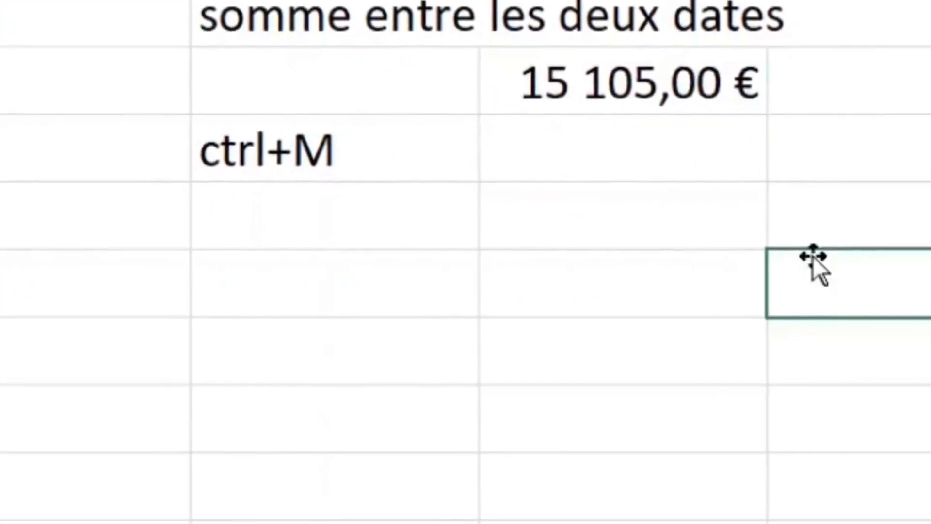
left_click(669, 82)
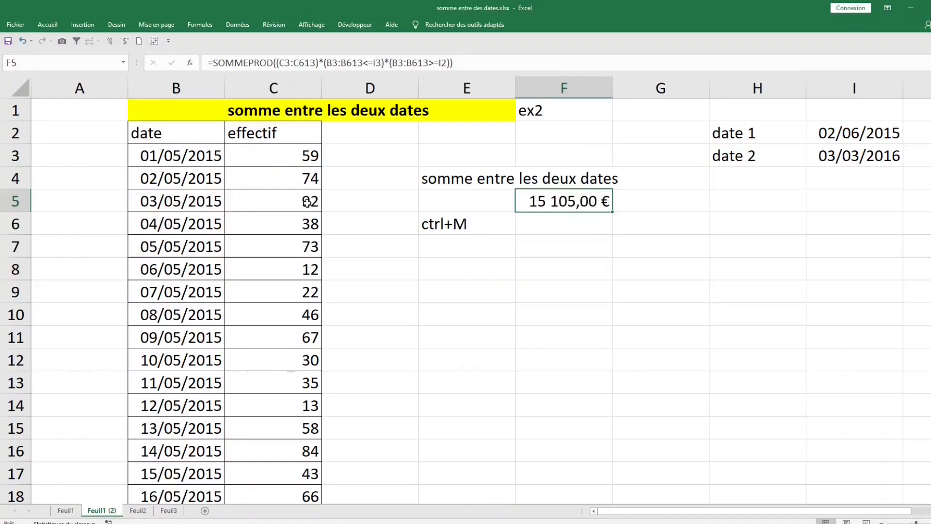
Step: Clear the ctrl+M note from E6
left_click(467, 220)
key("BackSpace")
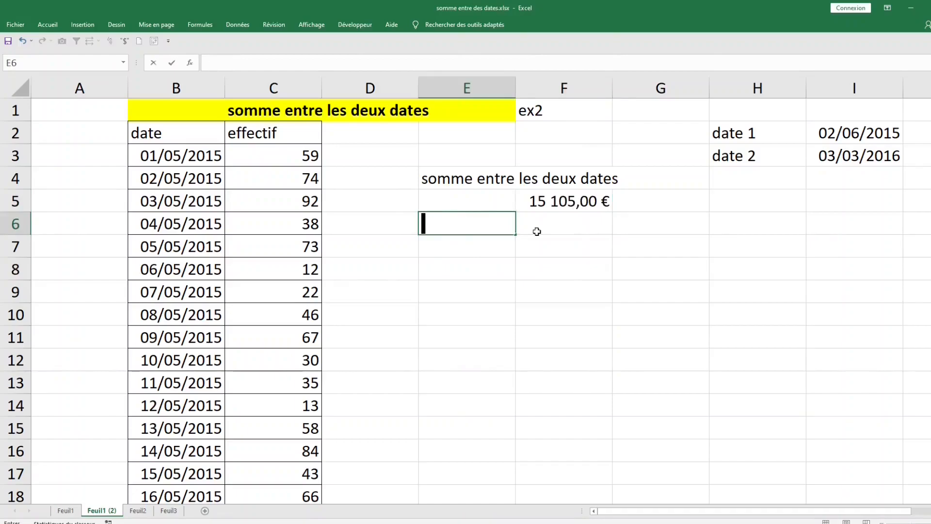
Step: Set the number format of the sum in F5 to Standard
left_click(572, 203)
right_click(572, 201)
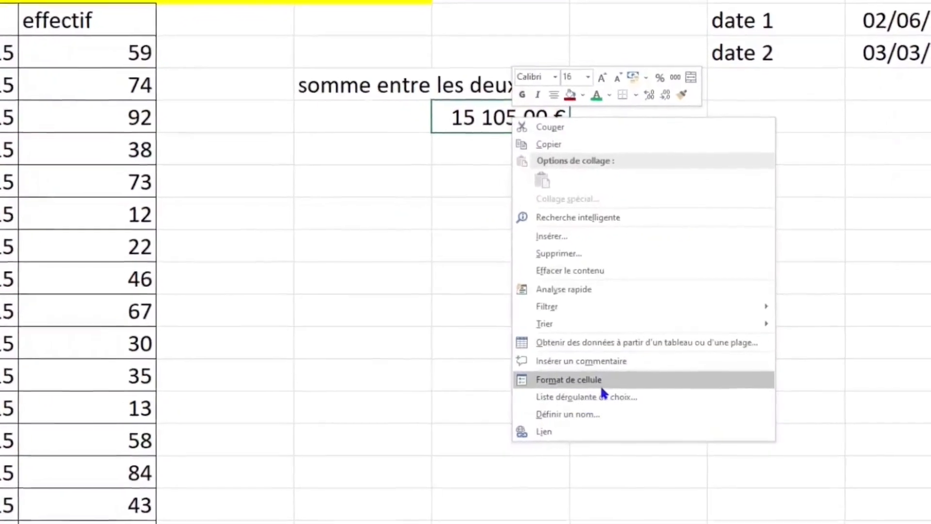
left_click(590, 383)
left_click(312, 173)
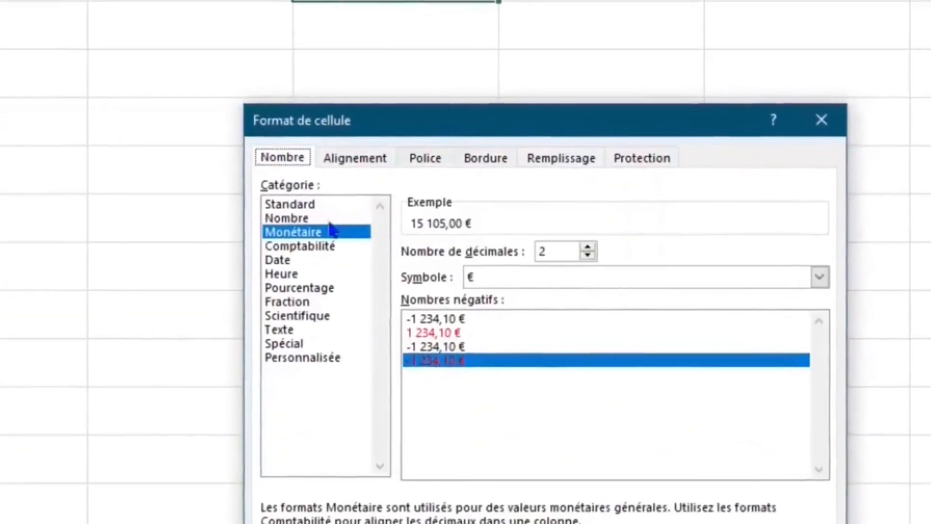
left_click(313, 206)
left_click(318, 218)
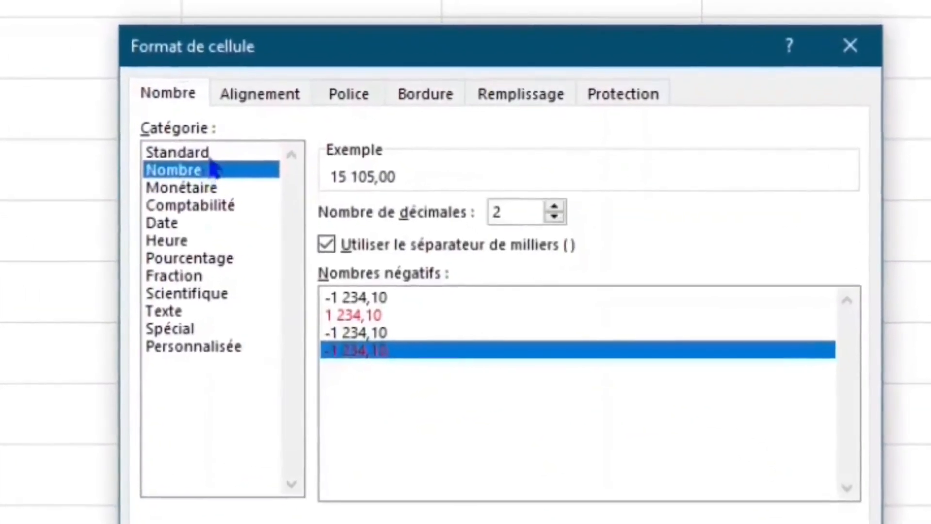
left_click(209, 153)
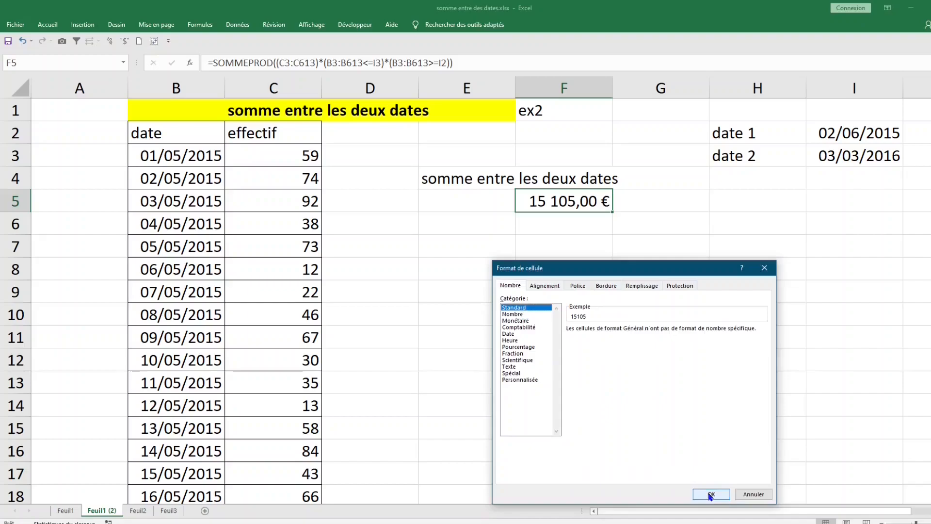
key("Return")
Step: Examine the two dates in I2 and I3, the SOMMEPROD formula in F5 and the effectif values it sums
left_click(842, 155)
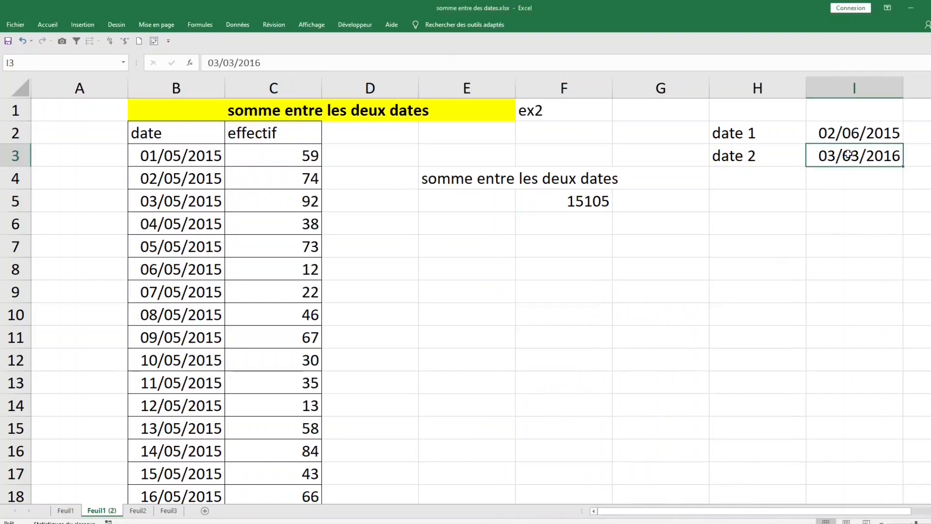
left_click(837, 136)
left_click(599, 204)
double_click(564, 202)
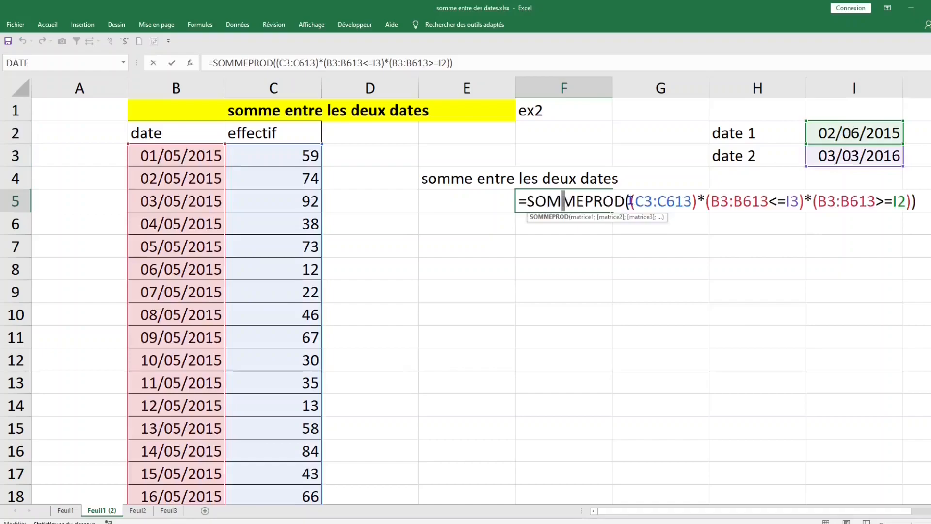
key("Escape")
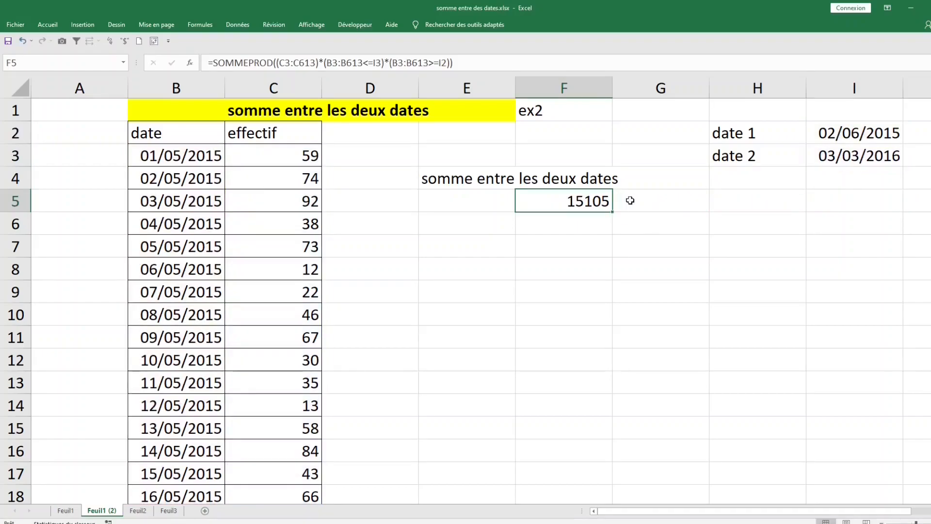
left_click(460, 250)
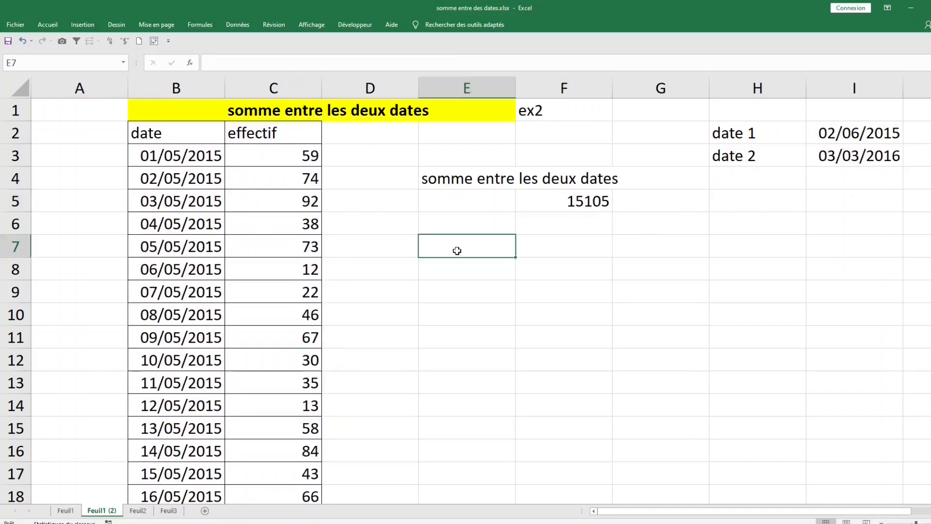
left_click_drag(299, 154, 301, 406)
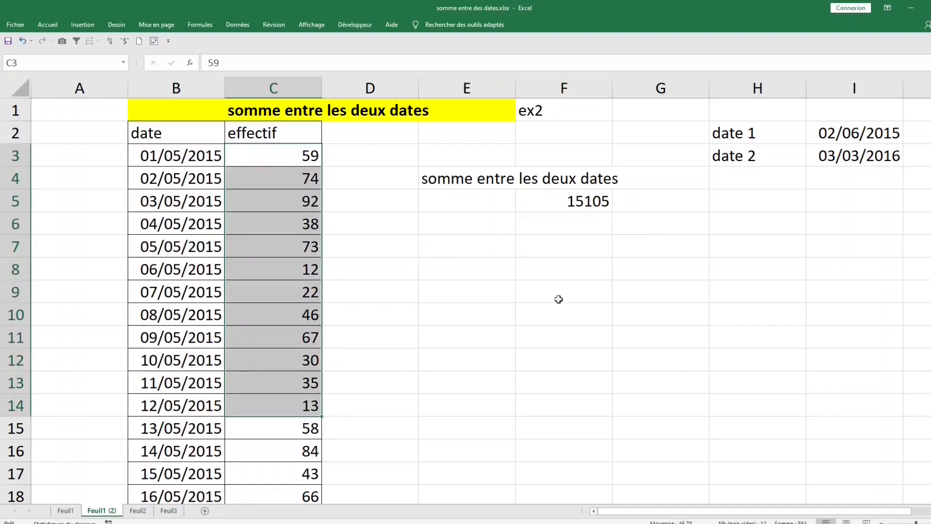
left_click(615, 247)
left_click(503, 230)
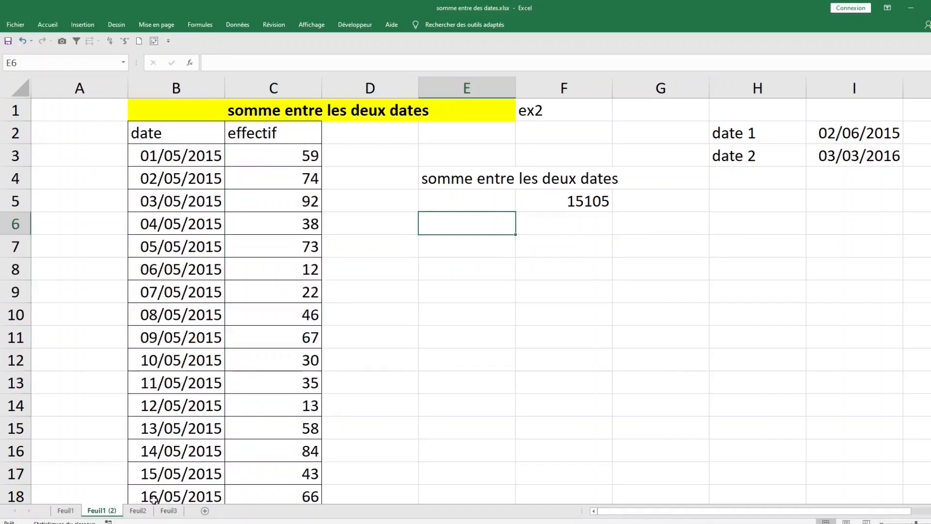
Step: Write the note nous allons utiliser les noms in E2 on sheet Feuil1 (3)
left_click(138, 511)
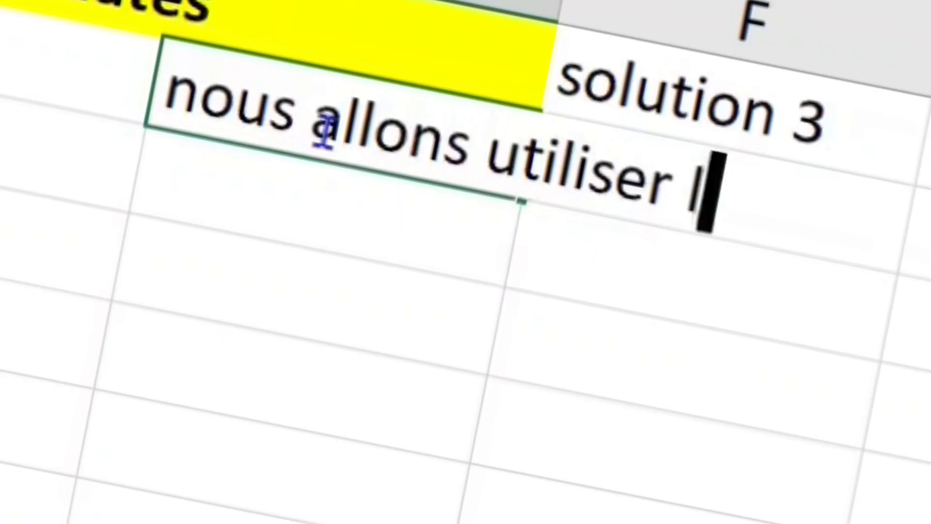
type("es noms")
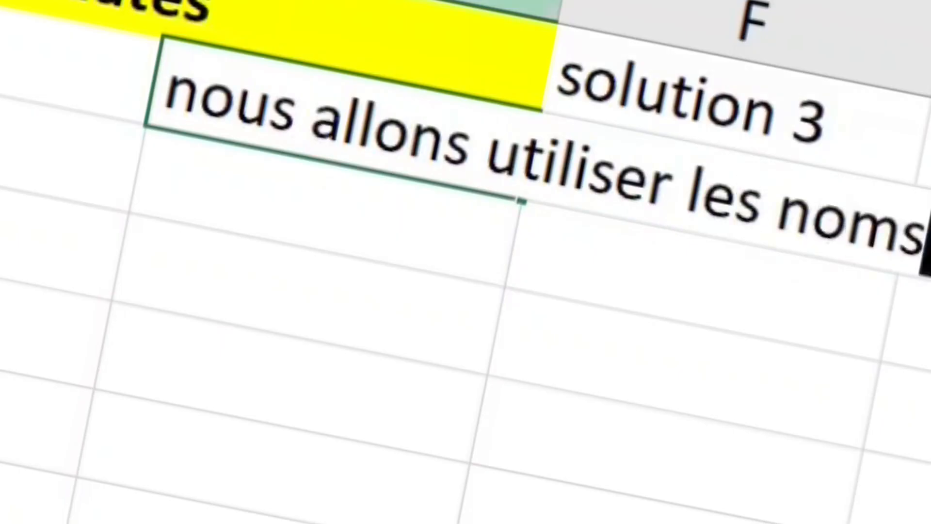
key("Return")
Step: Create defined names for the date and effectif columns in B2:C613 from the selection's top row (Ligne du haut)
left_click_drag(147, 131, 201, 132)
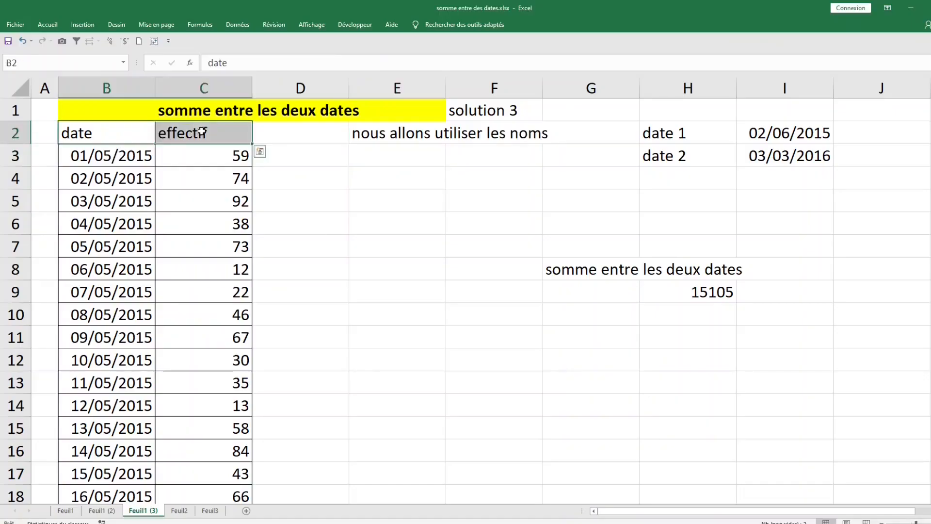
key("ctrl+shift+Down")
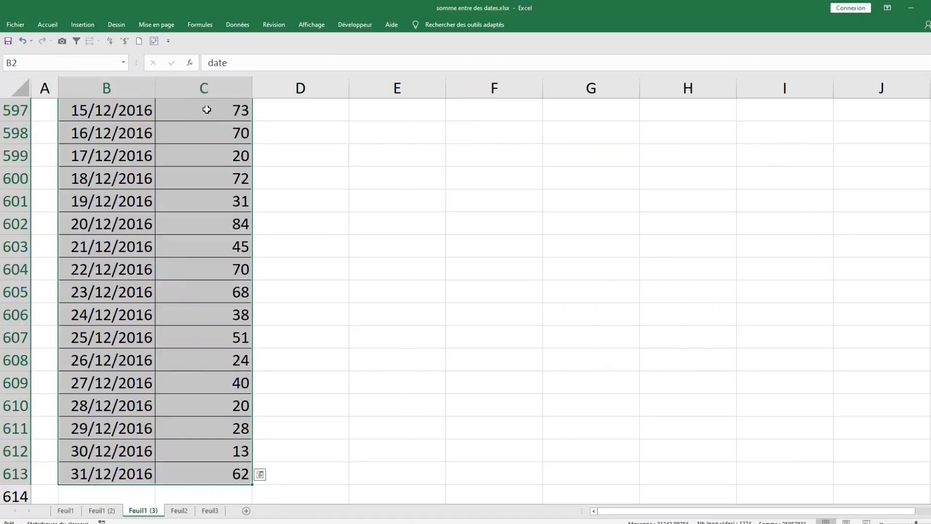
left_click(237, 26)
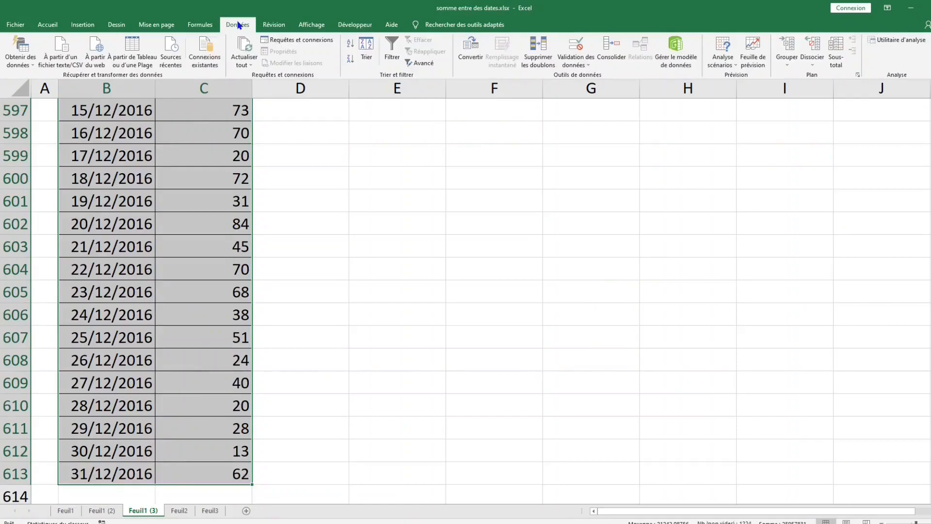
left_click(200, 25)
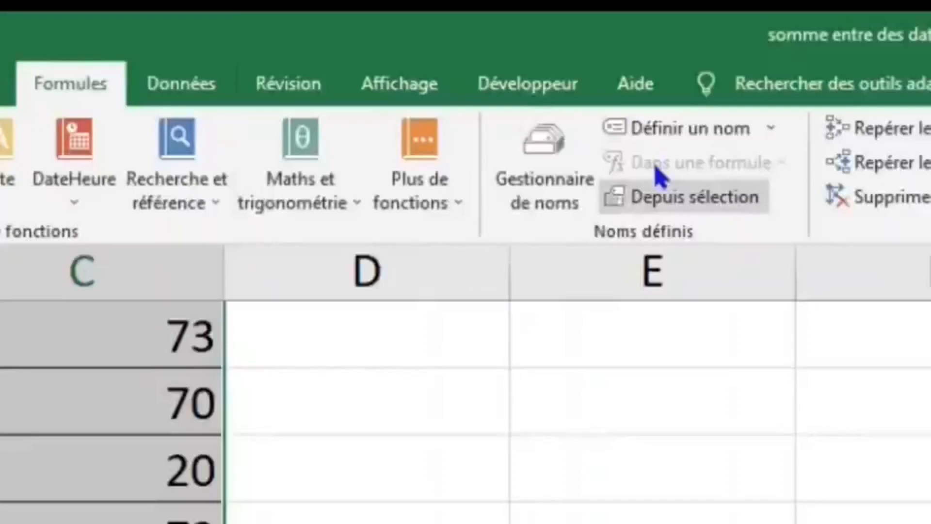
left_click(662, 194)
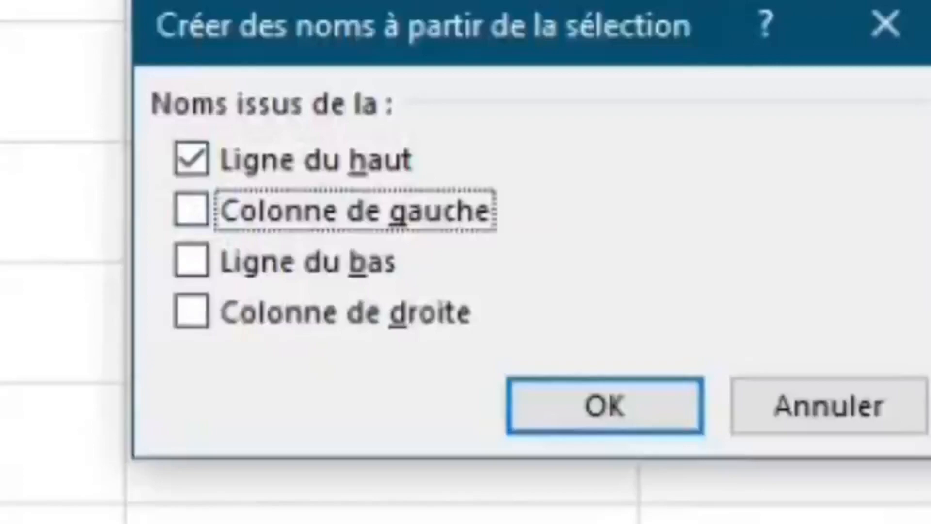
key("Return")
Step: Start a SOMMEPROD formula in E4 and insert the defined name date as its first reference
type("=somm")
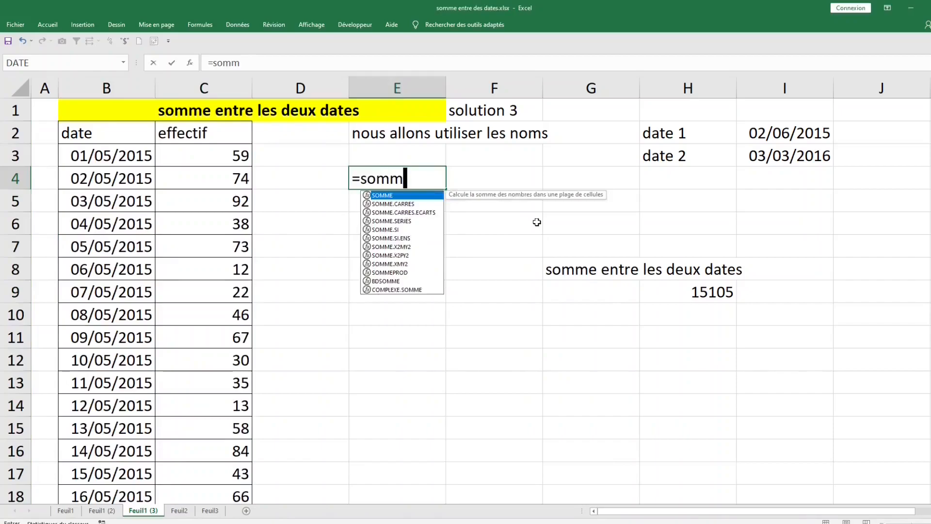
type("eprod")
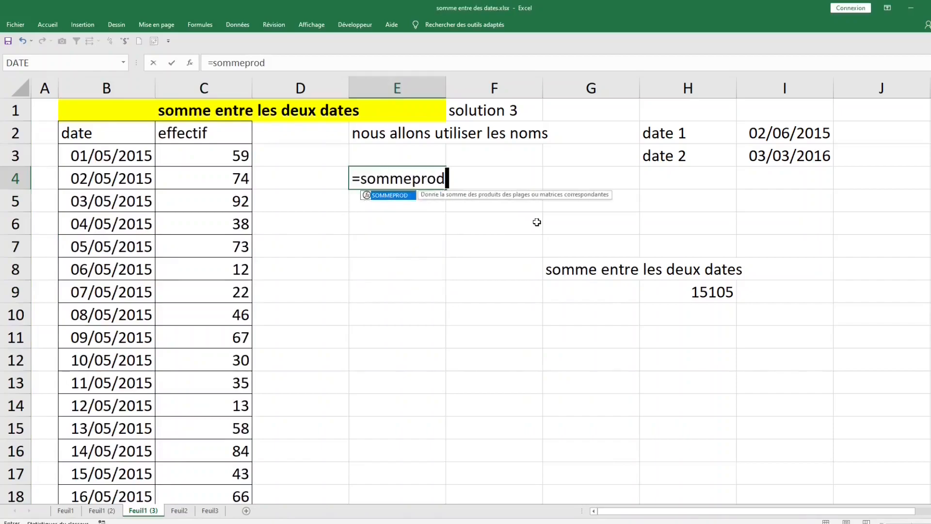
key("Tab")
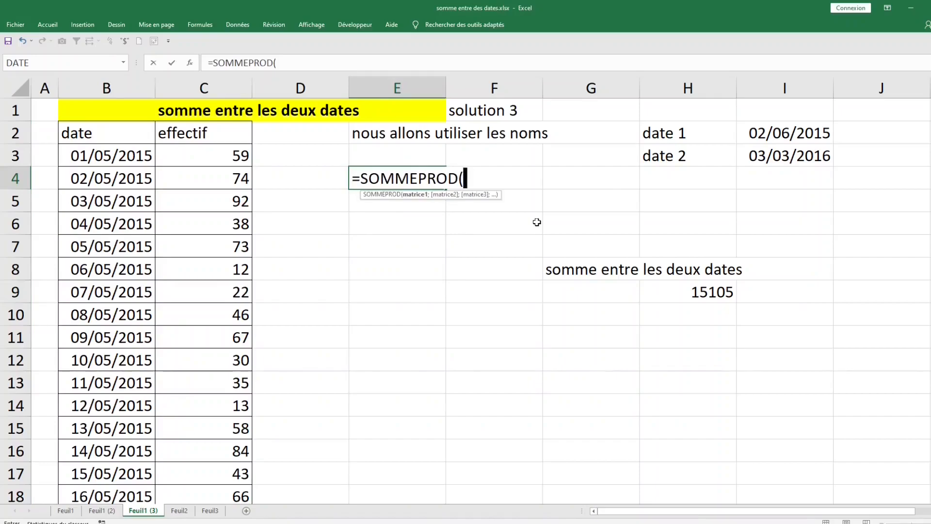
key("F3")
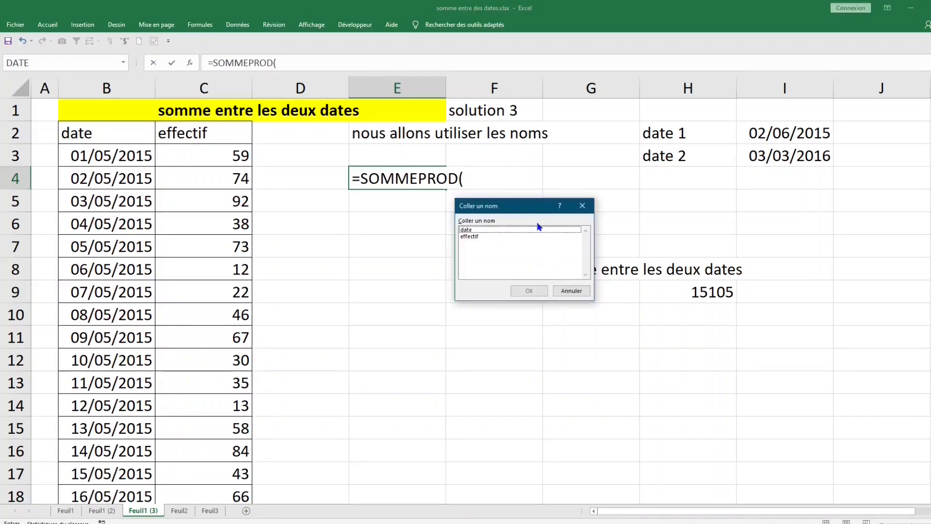
left_click(506, 231)
double_click(506, 231)
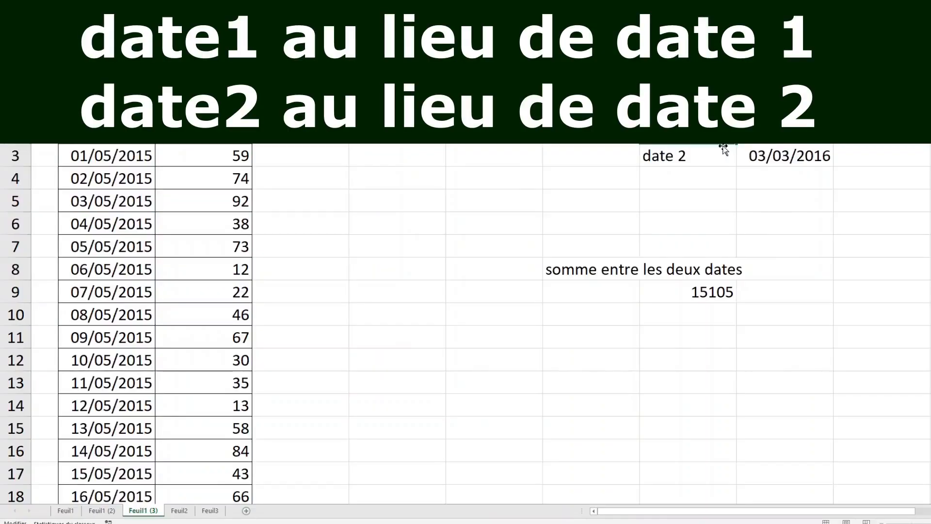
Step: Rename the labels in H2 and H3 as date1 and date2 without spaces, and select H3:I3
left_click(684, 196)
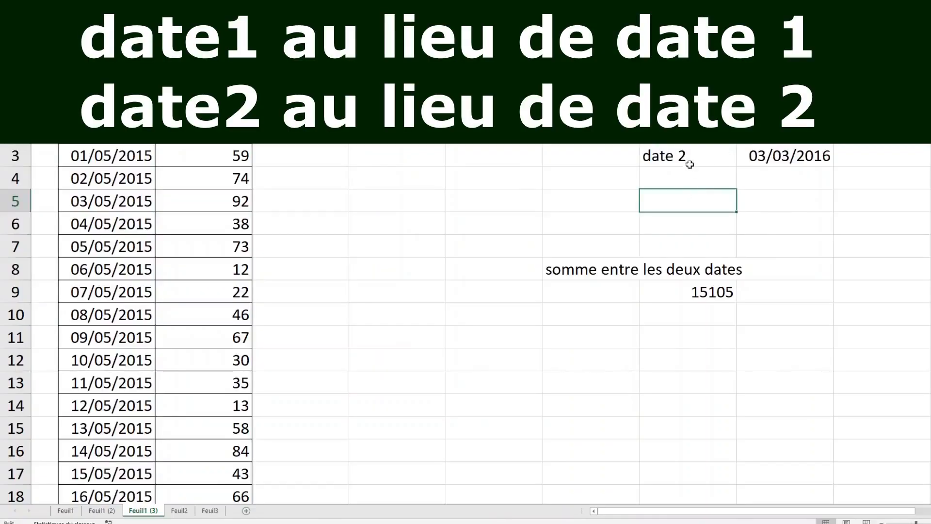
double_click(688, 158)
key("Left")
key("BackSpace")
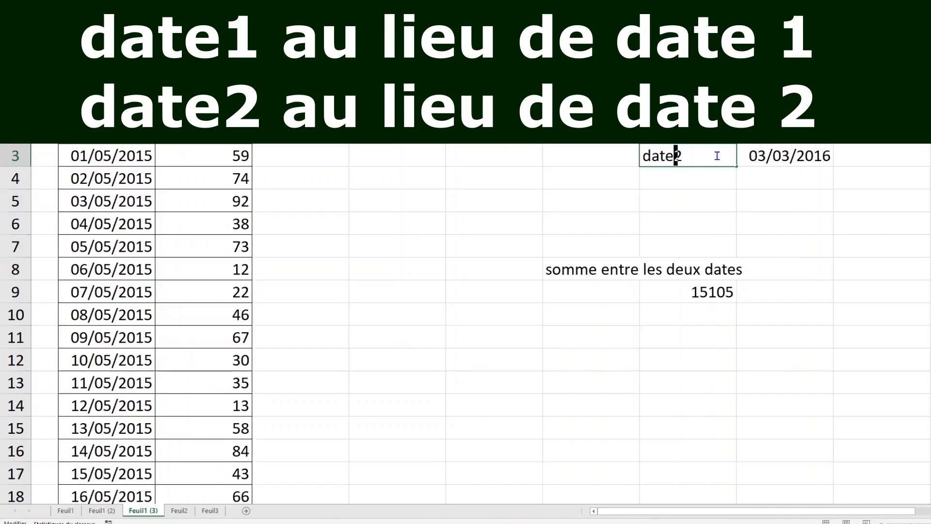
left_click(728, 223)
left_click_drag(687, 155, 786, 156)
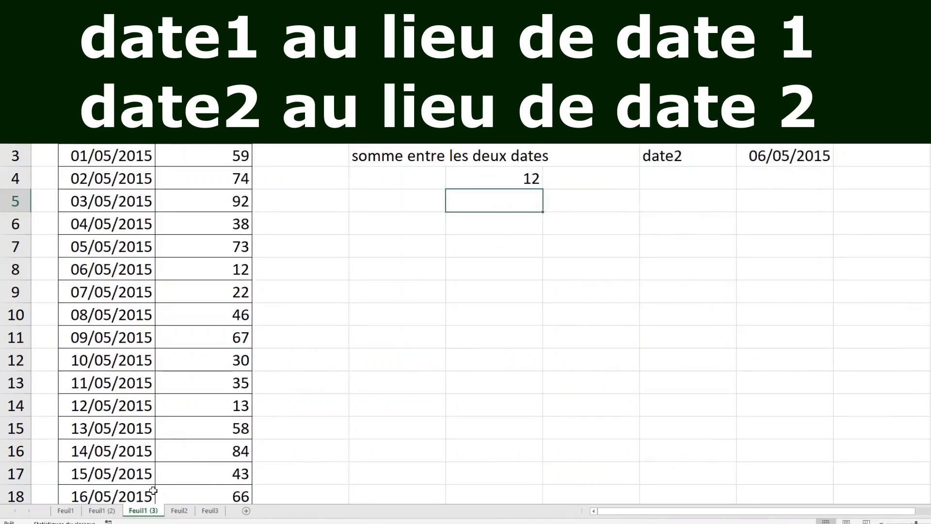
Step: Check sheet Feuil1 (2) and examine the SOMMEPROD formula in F4 of Feuil1 (3), including the defined names it refers to
left_click(111, 510)
left_click(567, 203)
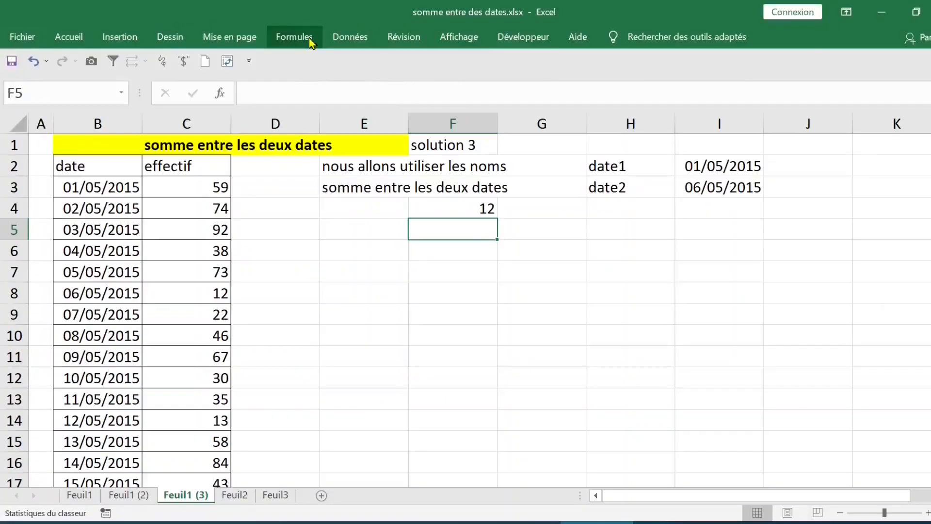
left_click(309, 39)
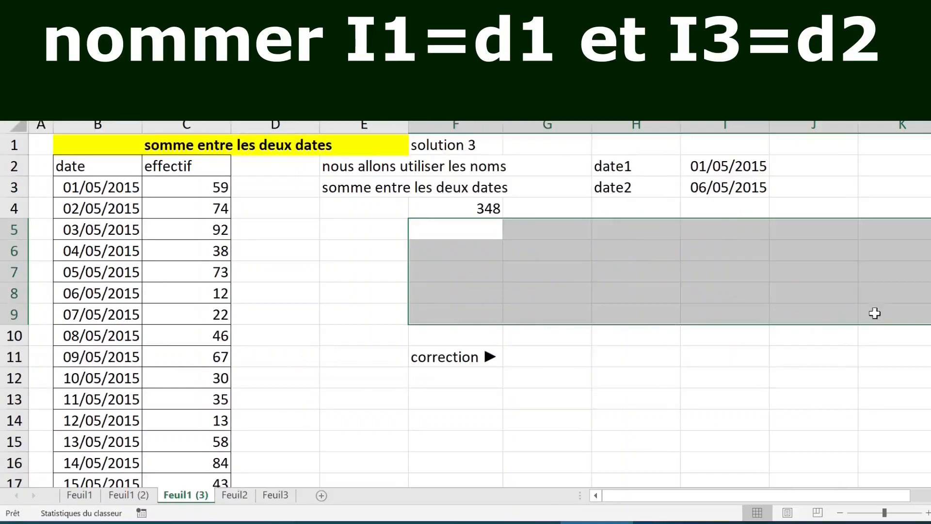
left_click(479, 207)
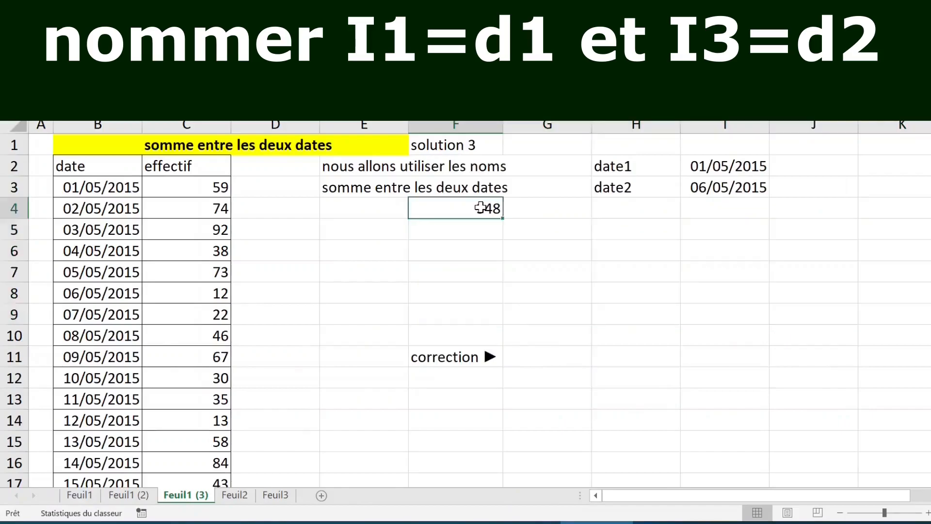
double_click(474, 208)
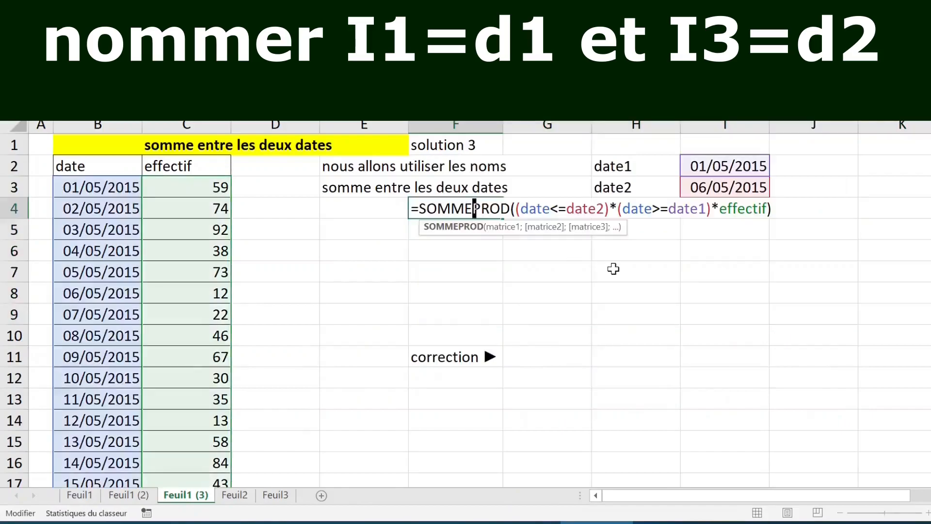
key("Escape")
key("Down")
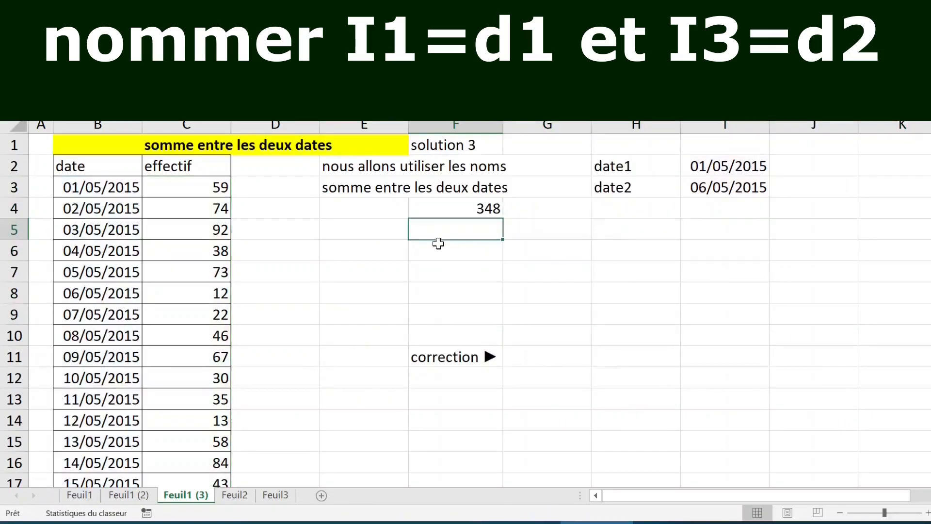
Step: Write the note et voilà !!!!!! in F5 below the sum
type("et voilà")
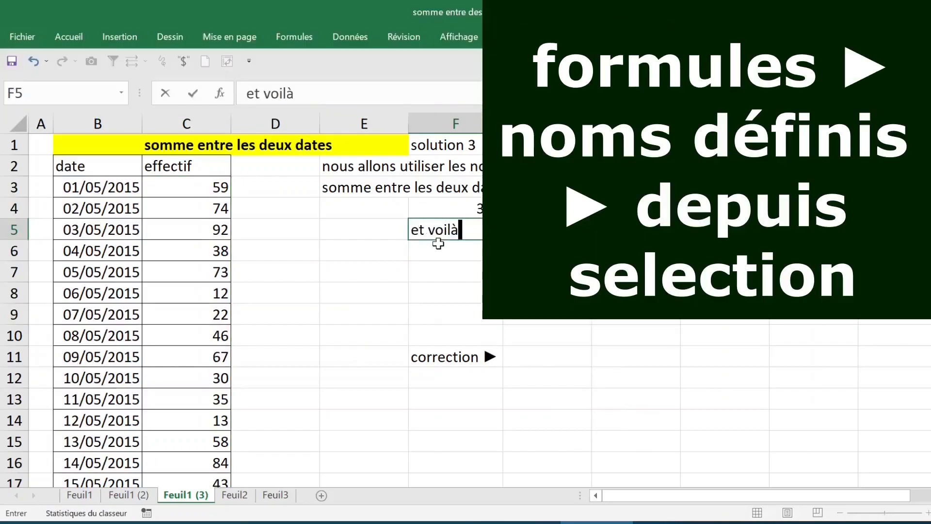
type(" !!!!!!")
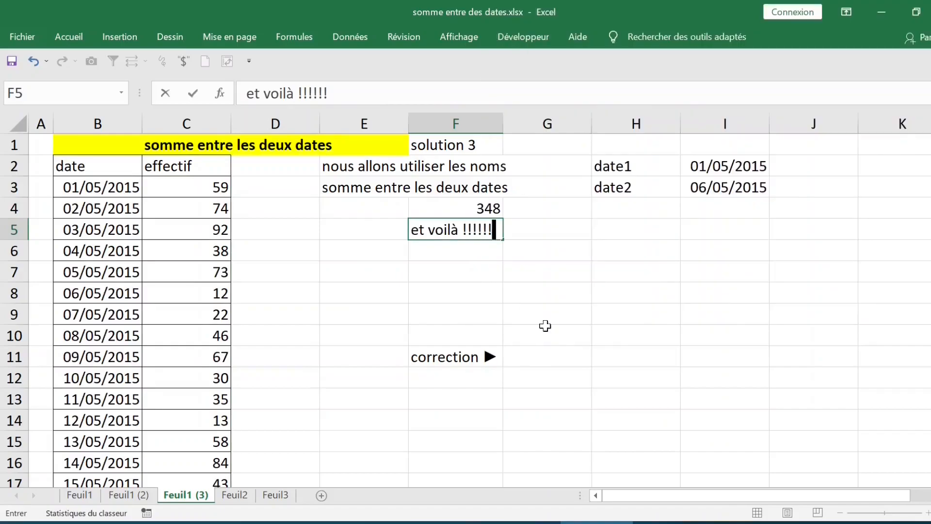
left_click(594, 250)
Step: Move the SOMMEPROD result cell from F4 to G5, beside the et voilà note
left_click(480, 206)
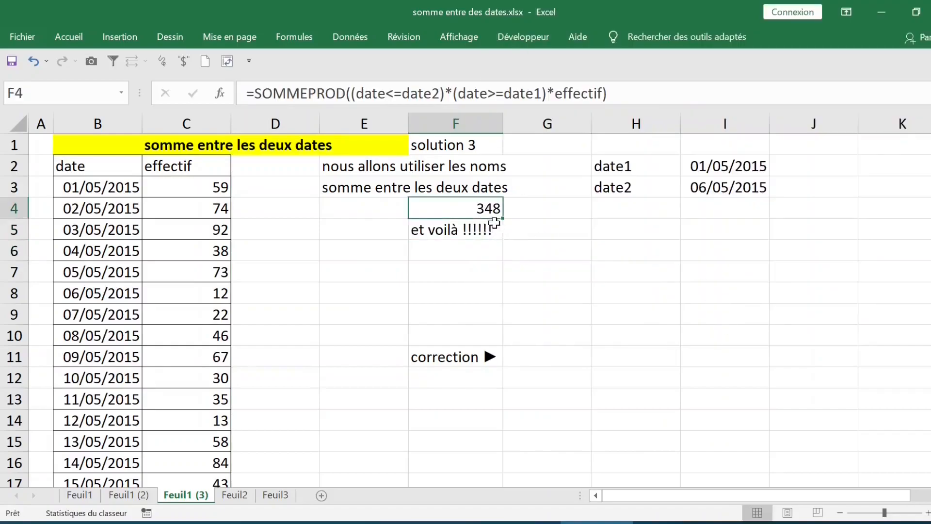
left_click_drag(487, 220, 587, 226)
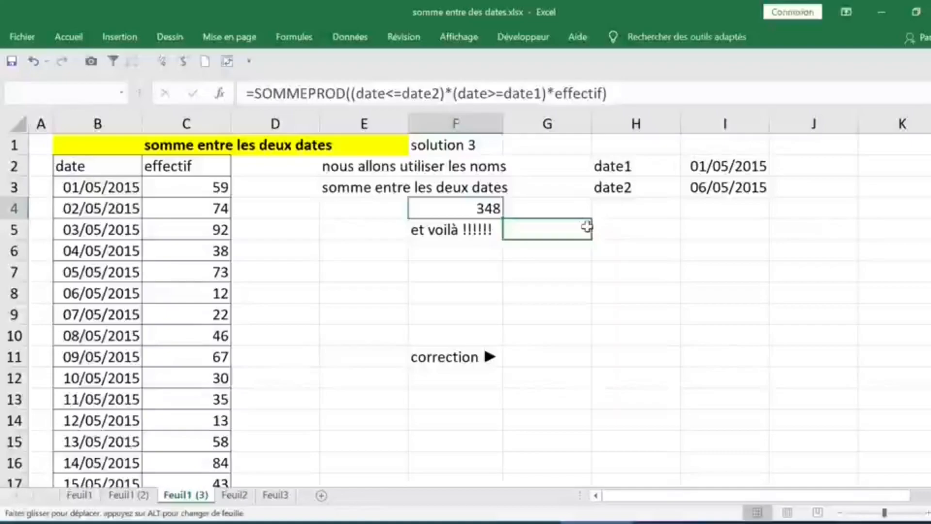
left_click_drag(587, 227, 586, 227)
left_click(451, 266)
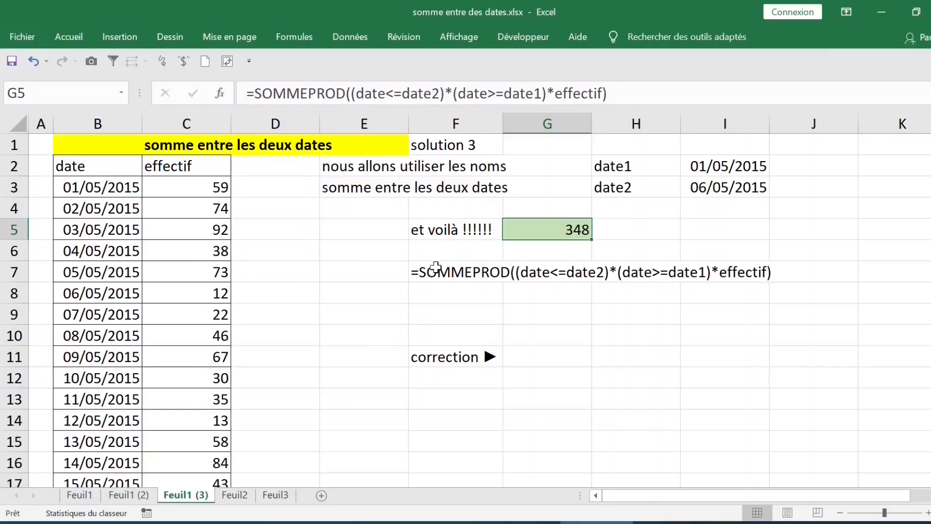
Step: Fill F7:I7, the range holding the written SOMMEPROD formula, with the same light green as the result cell
left_click_drag(434, 268, 742, 274)
left_click(68, 37)
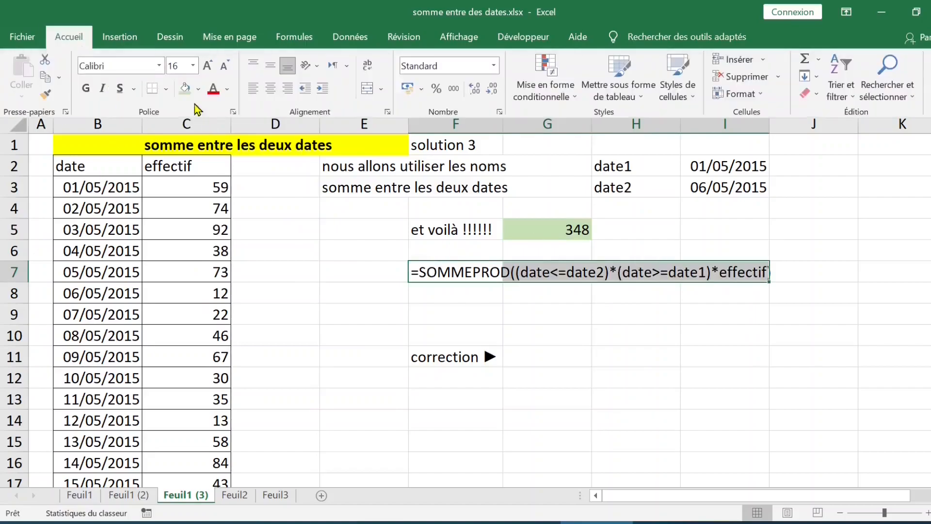
left_click(184, 94)
left_click(658, 327)
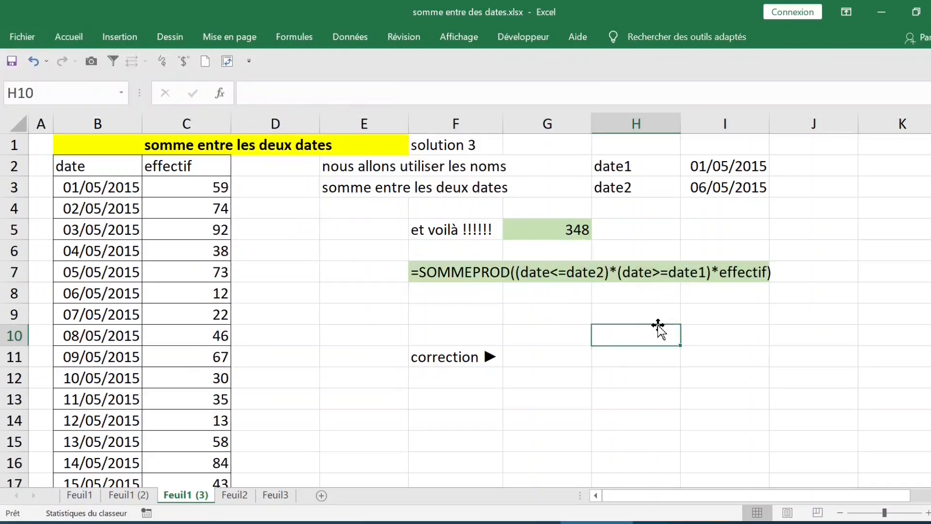
Step: Set the end date (date2) in I3 to 7-7-2016 and check the sum in G5
left_click(740, 167)
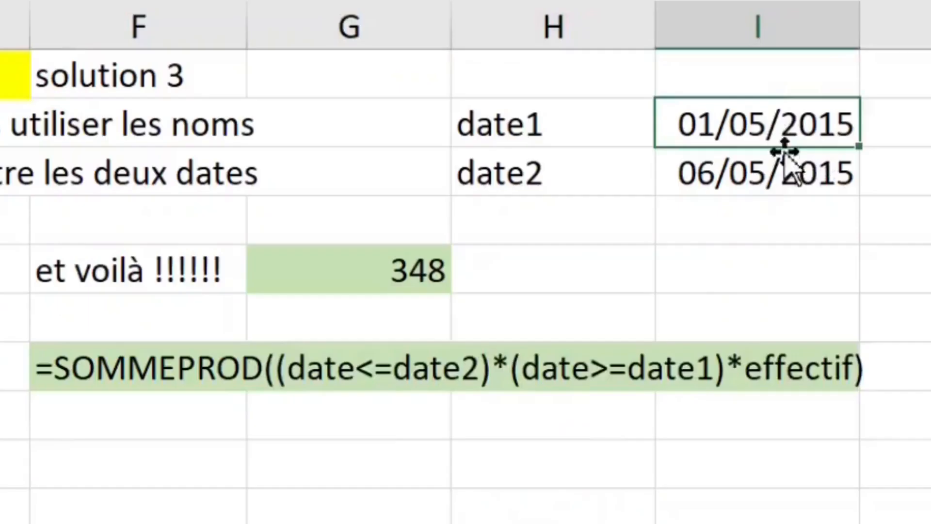
left_click(790, 171)
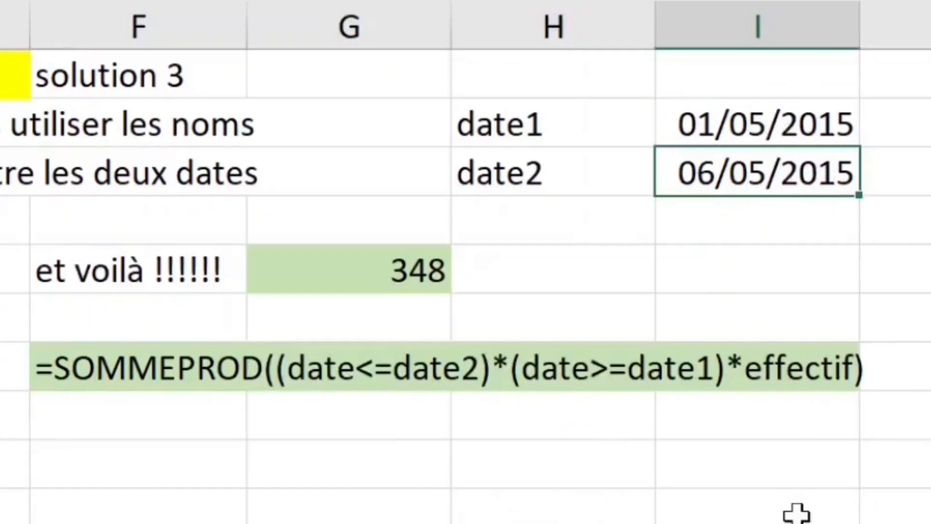
type("7-7")
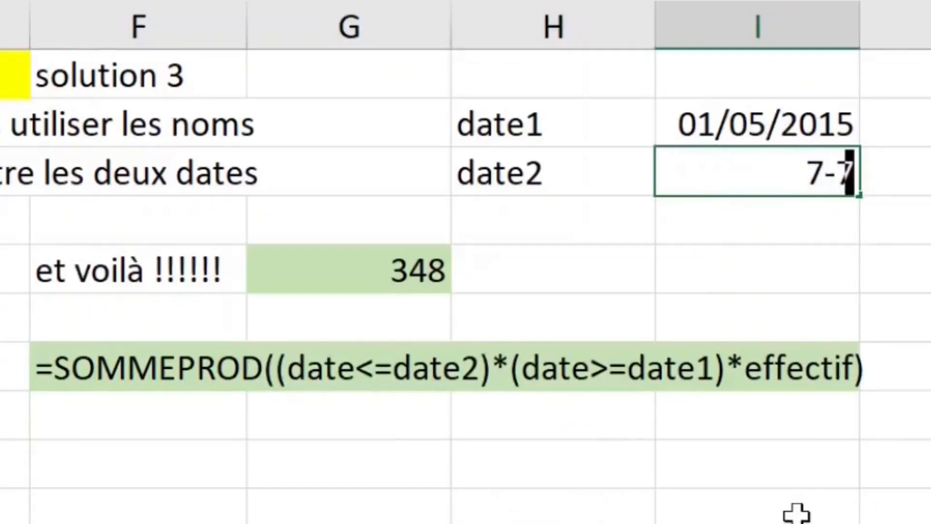
type("-2016")
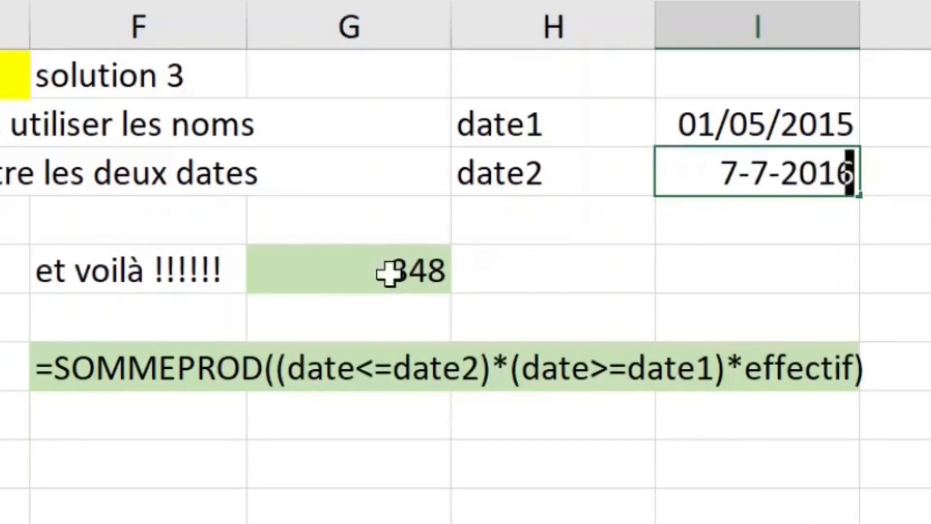
key("Return")
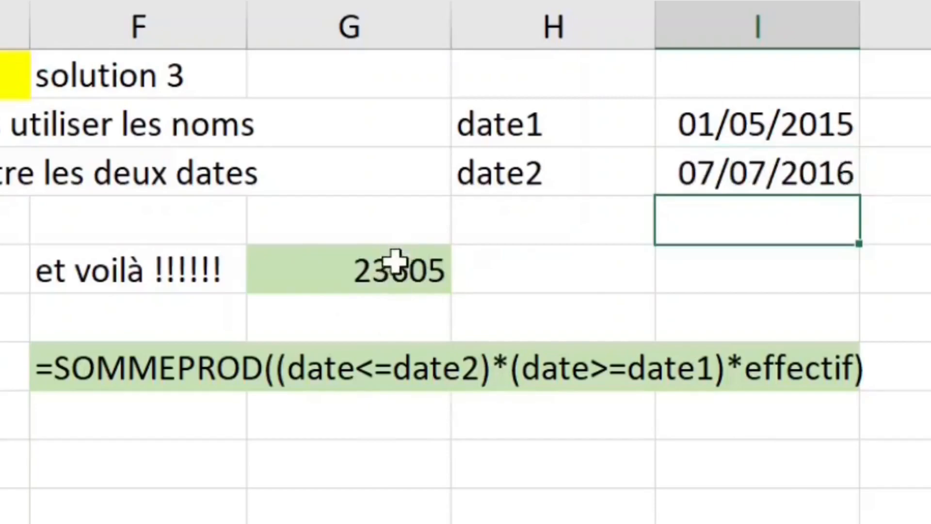
left_click(395, 259)
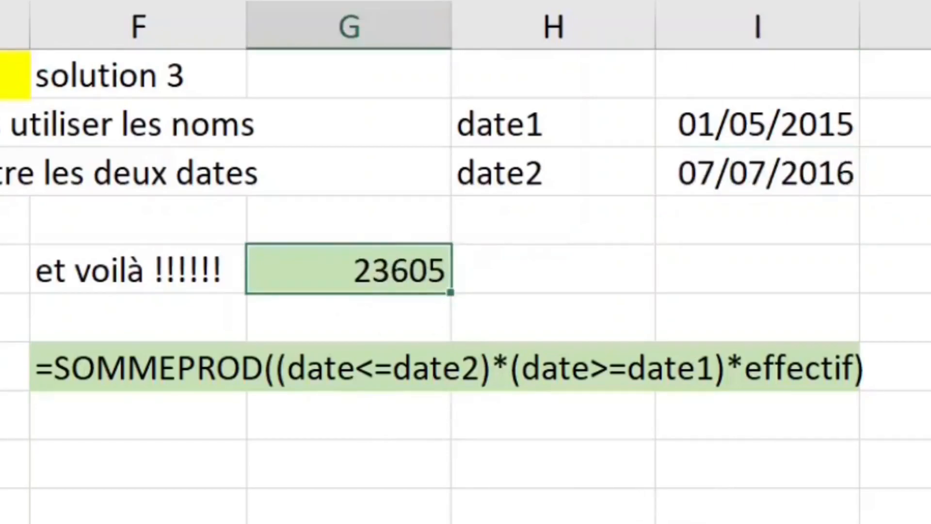
Step: Set the start date (date1) in I2 to 2-5-2015 and check the sum in G5
left_click(635, 523)
left_click(765, 119)
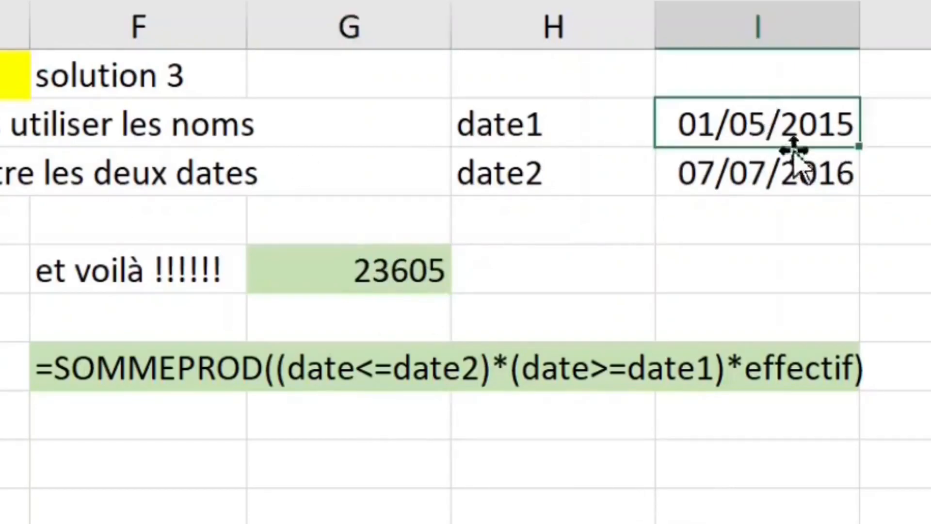
type("2")
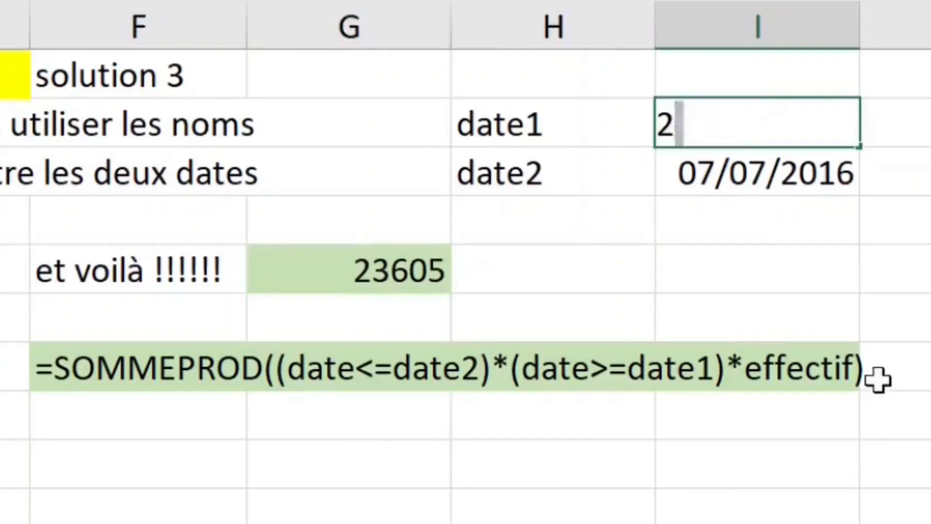
type("-5-2015")
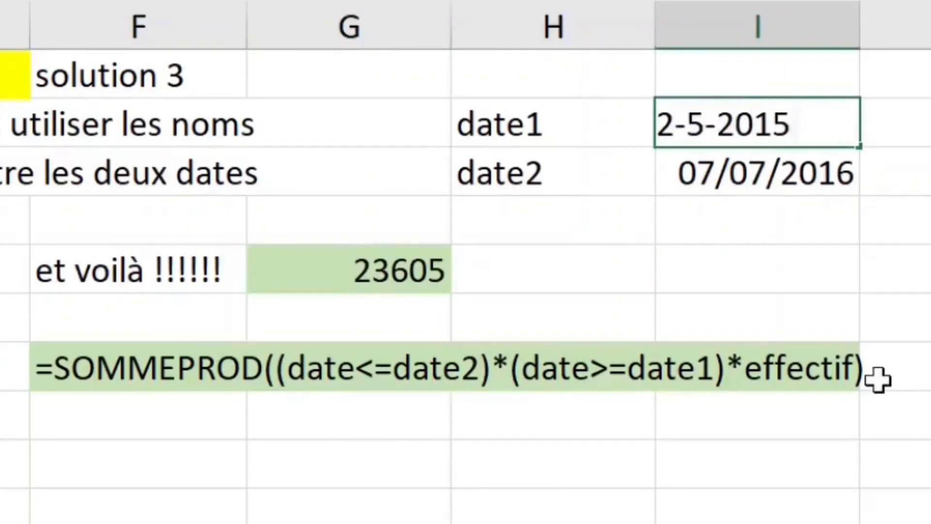
key("Return")
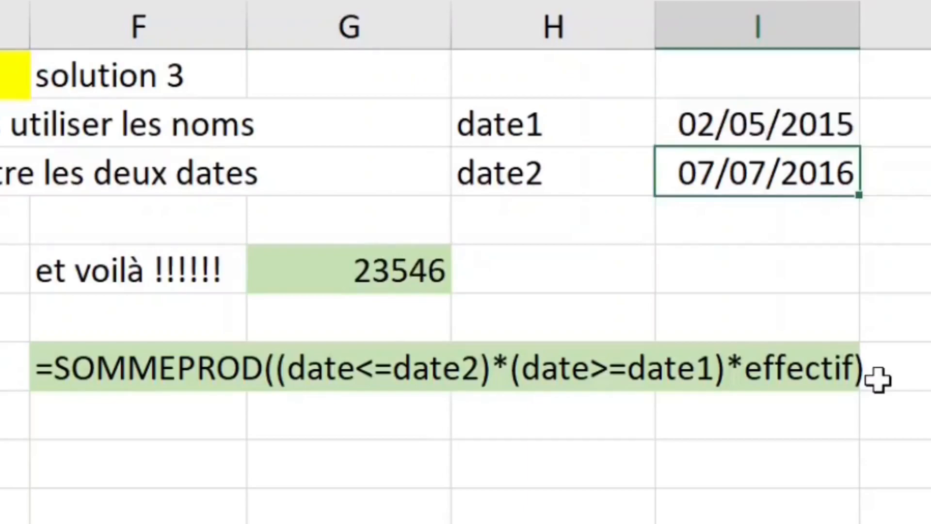
left_click(406, 273)
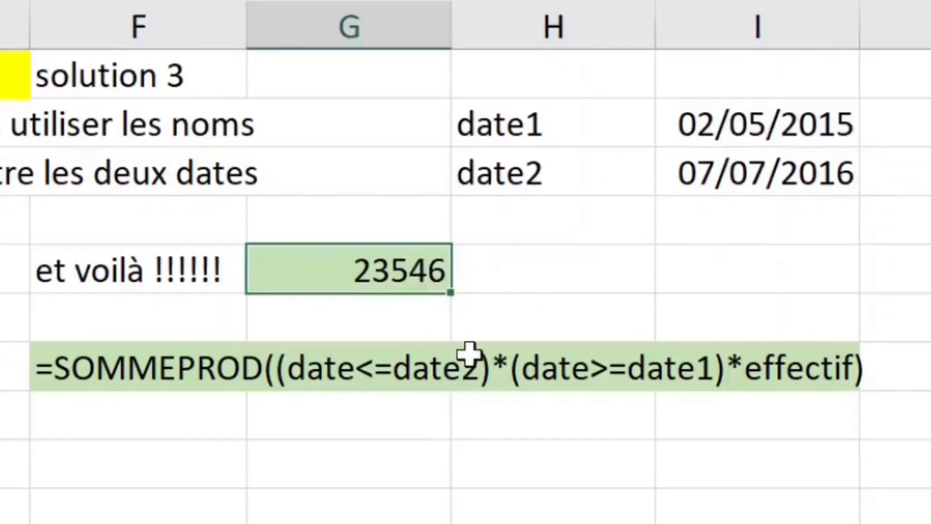